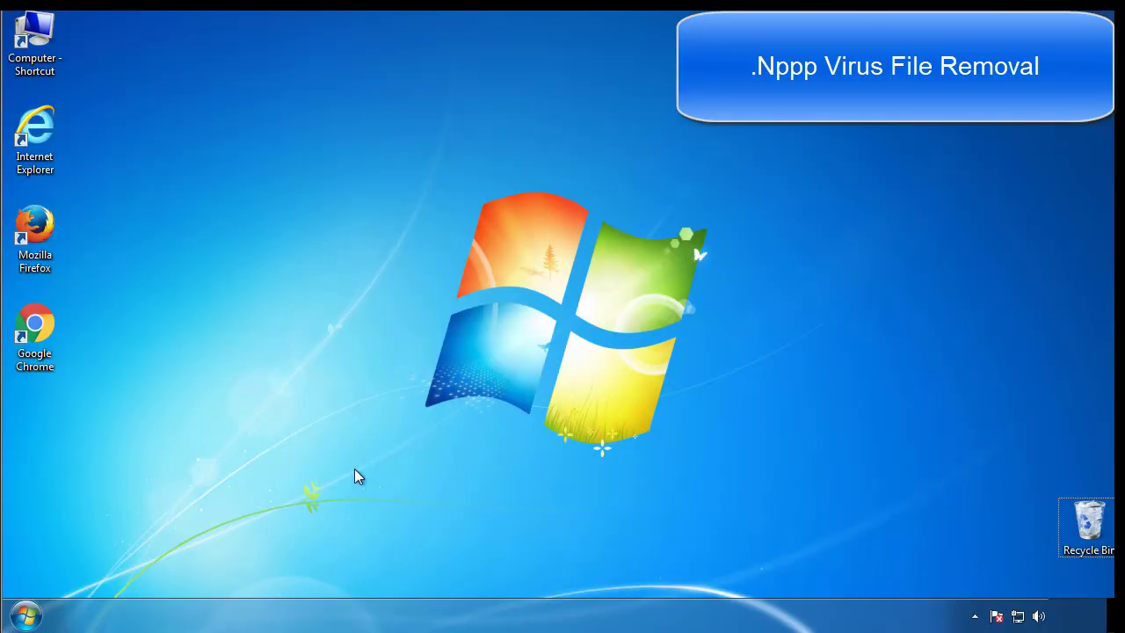
# - Enable Safe boot with the Minimal option in System Configuration (msconfig), restart the computer and dismiss the safe mode help
pyautogui.click(27, 615)
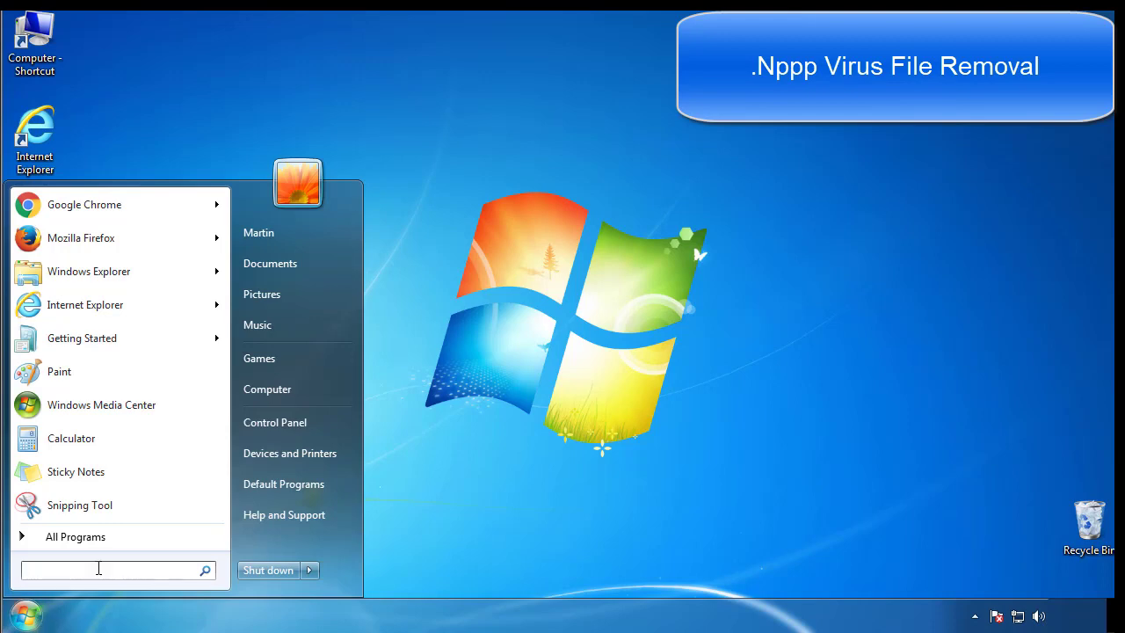
pyautogui.write('msconfig')
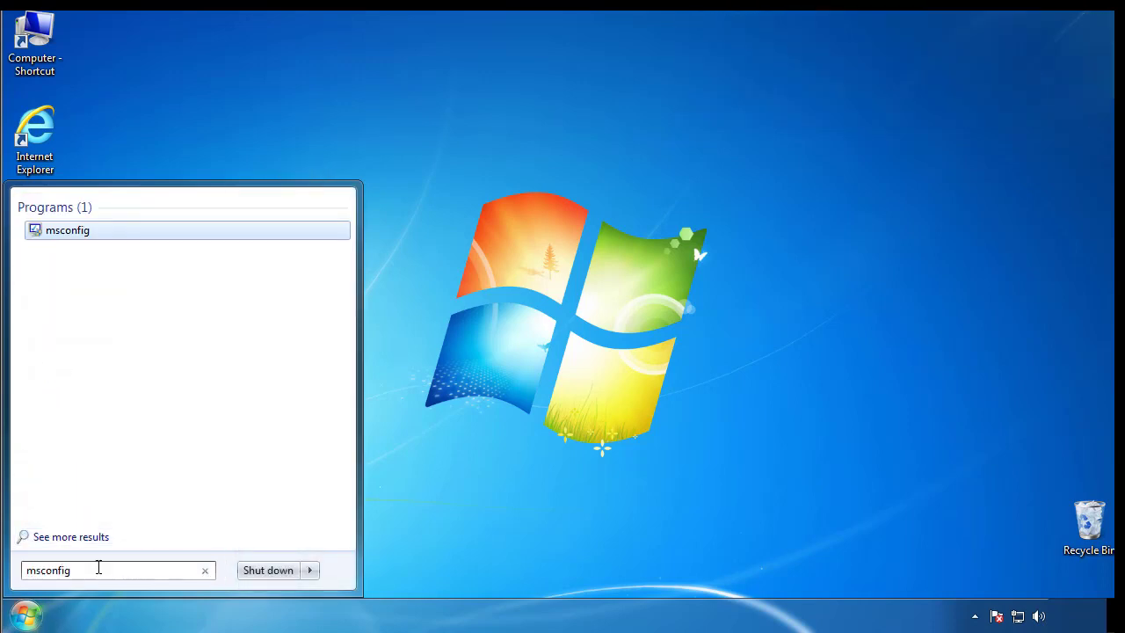
pyautogui.press('Return')
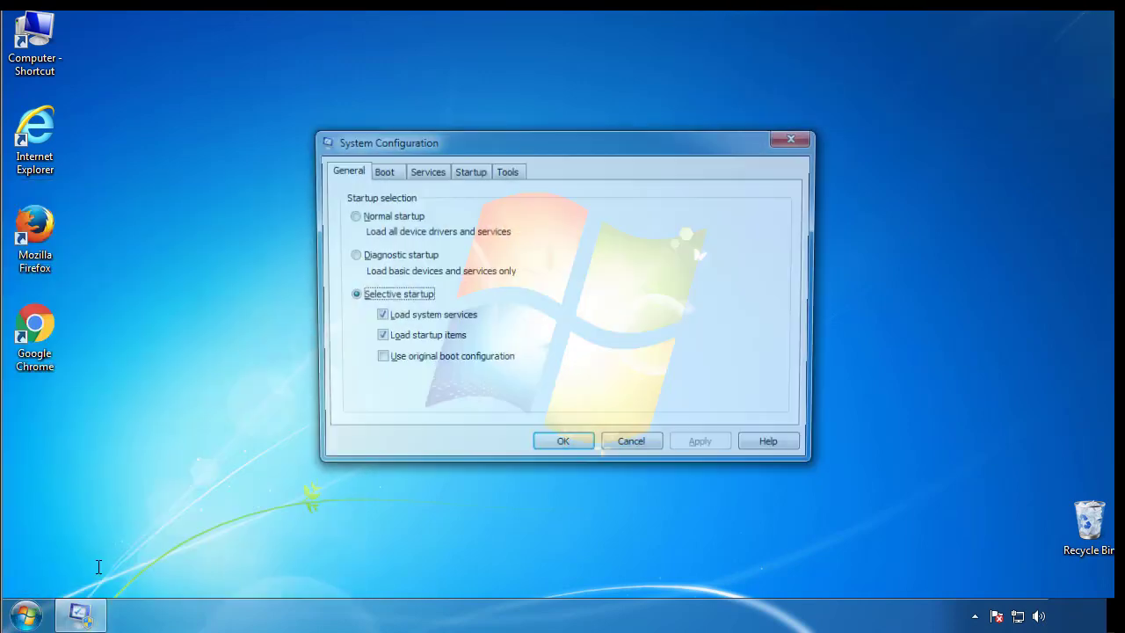
pyautogui.click(380, 171)
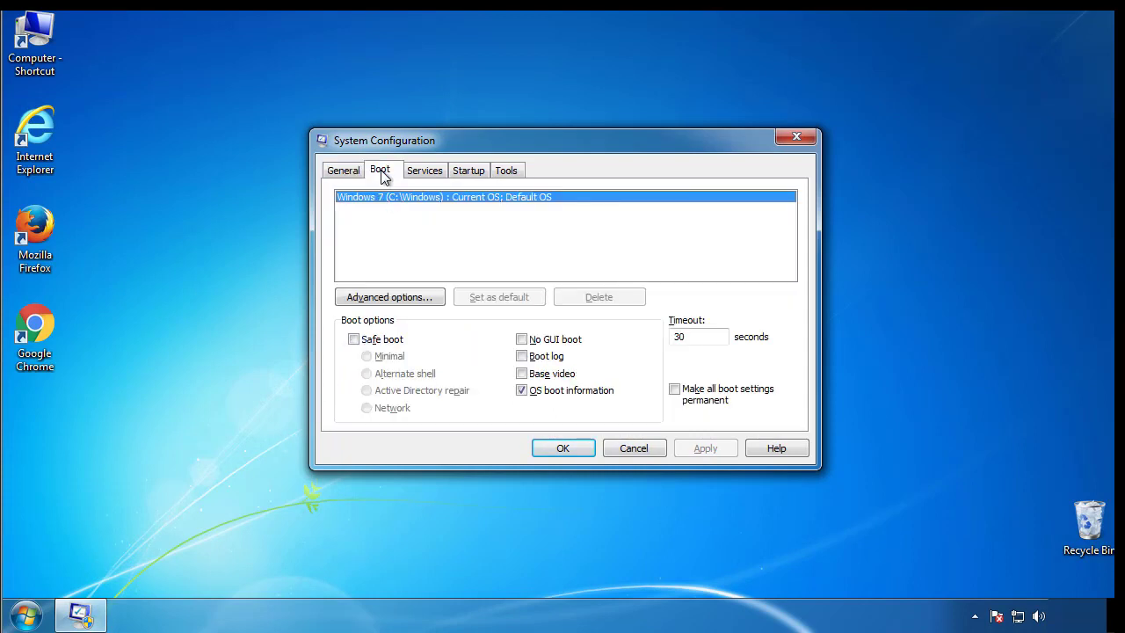
pyautogui.click(353, 339)
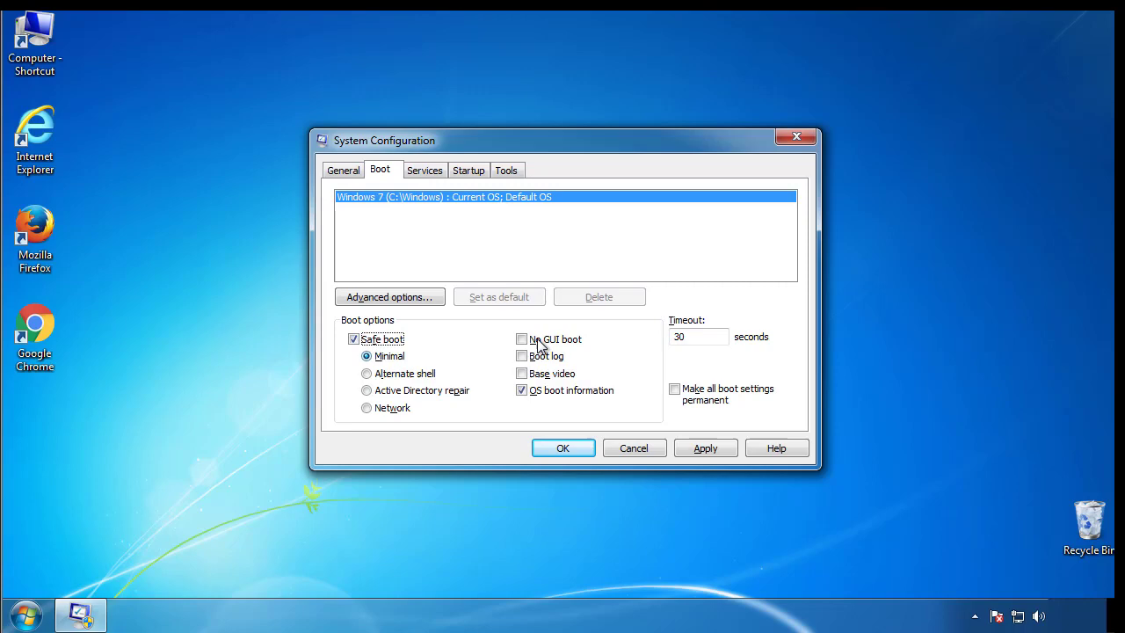
pyautogui.click(571, 450)
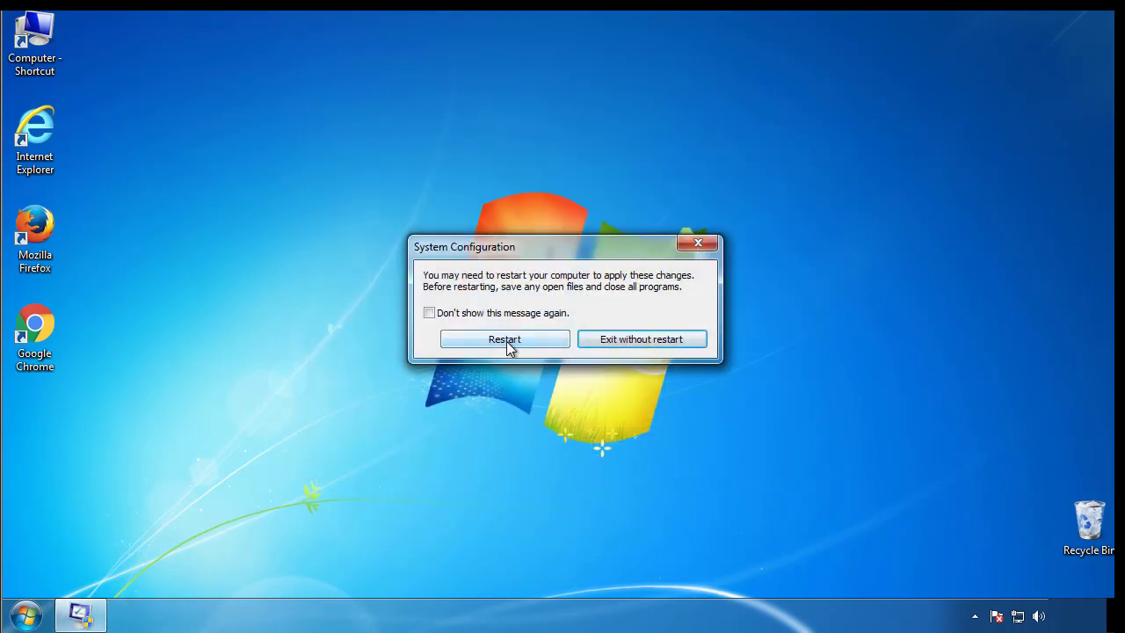
pyautogui.click(507, 343)
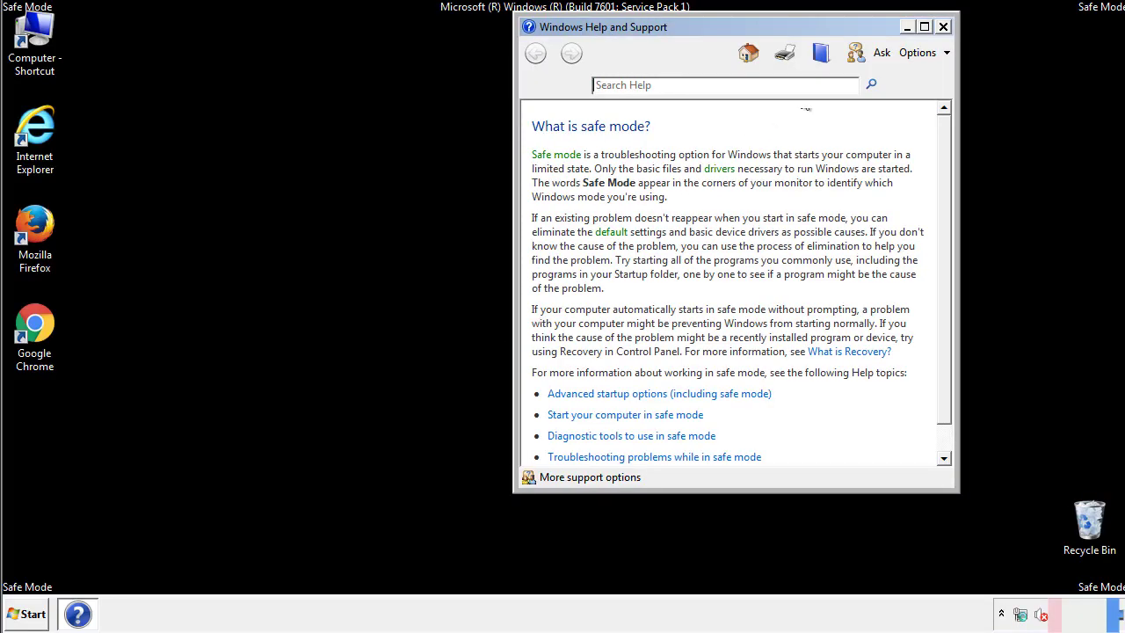
pyautogui.click(943, 26)
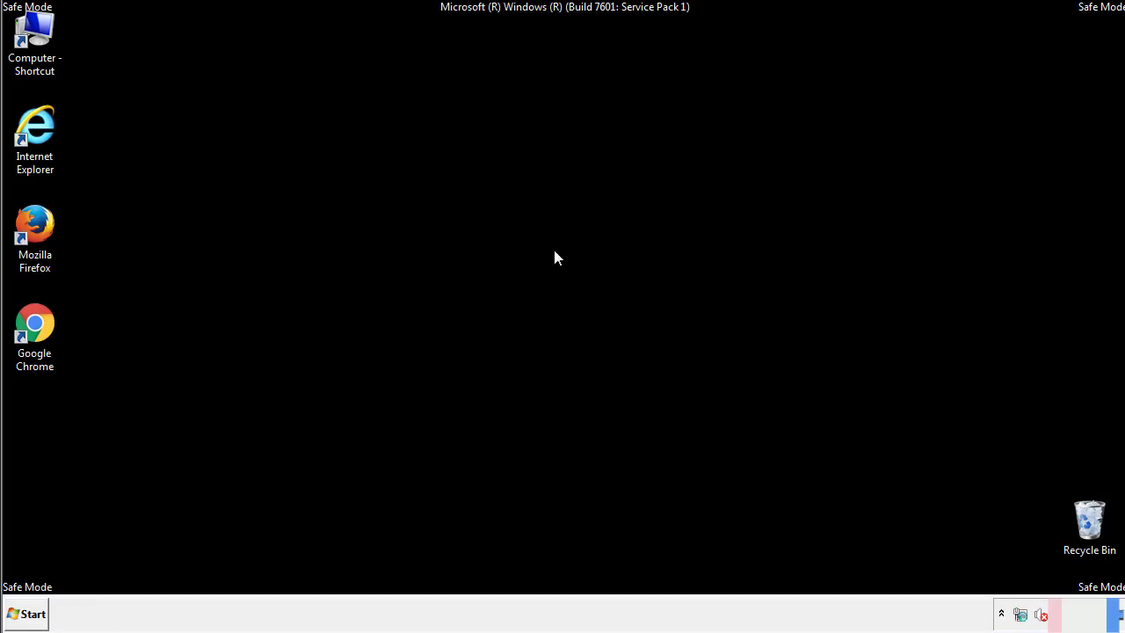
# - Ensure Folder Options in Control Panel is set to show hidden files, folders, and drives, confirming the options
pyautogui.click(35, 612)
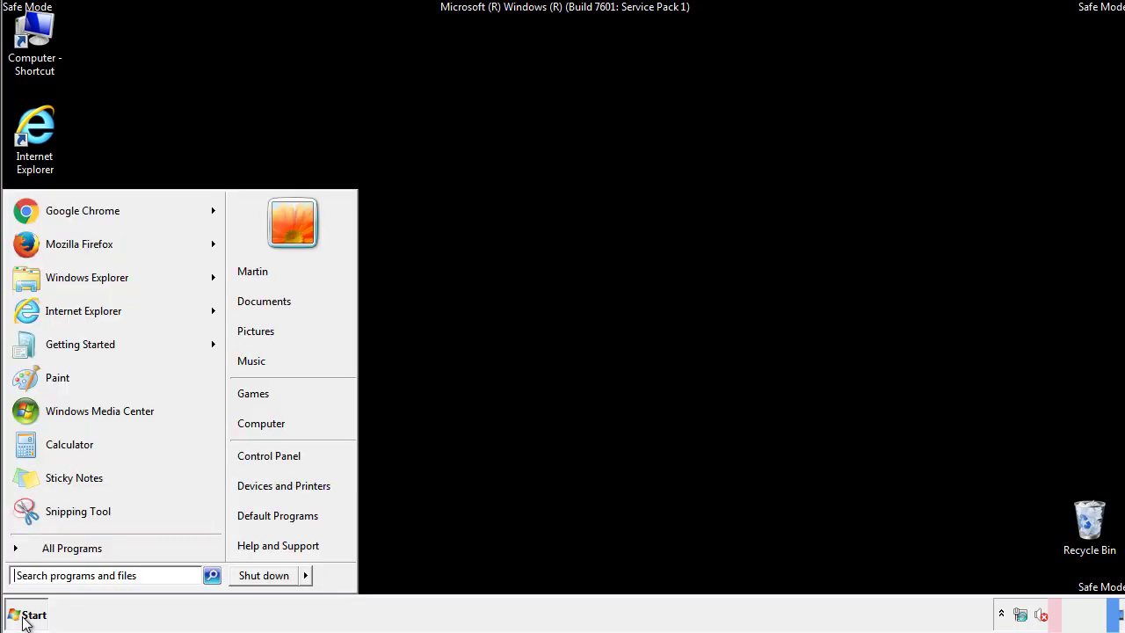
pyautogui.click(281, 454)
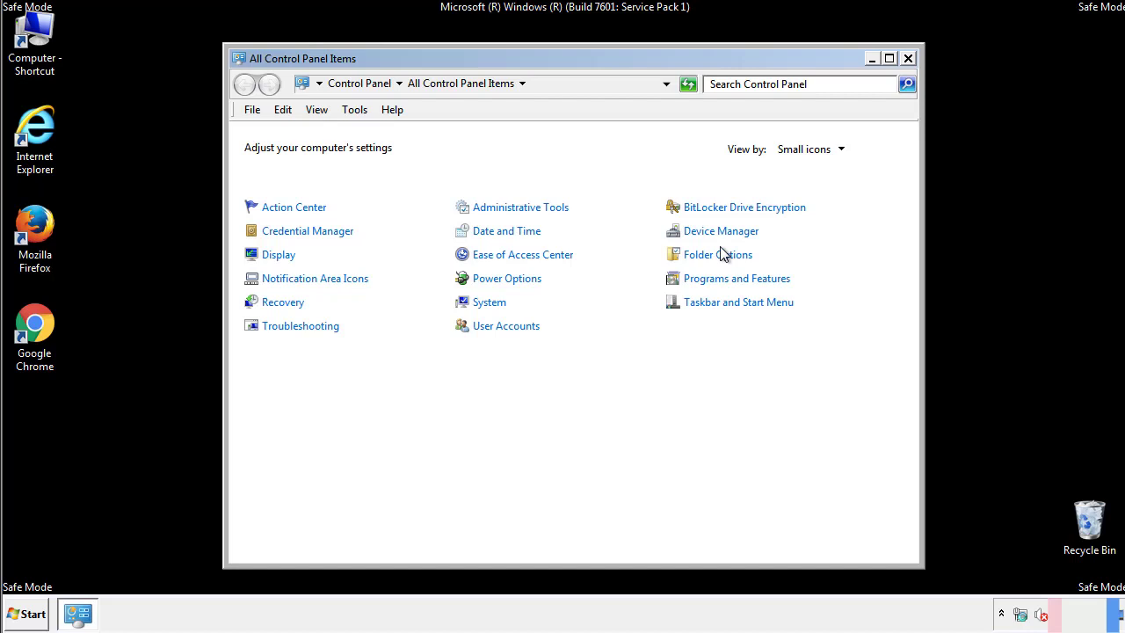
pyautogui.click(719, 255)
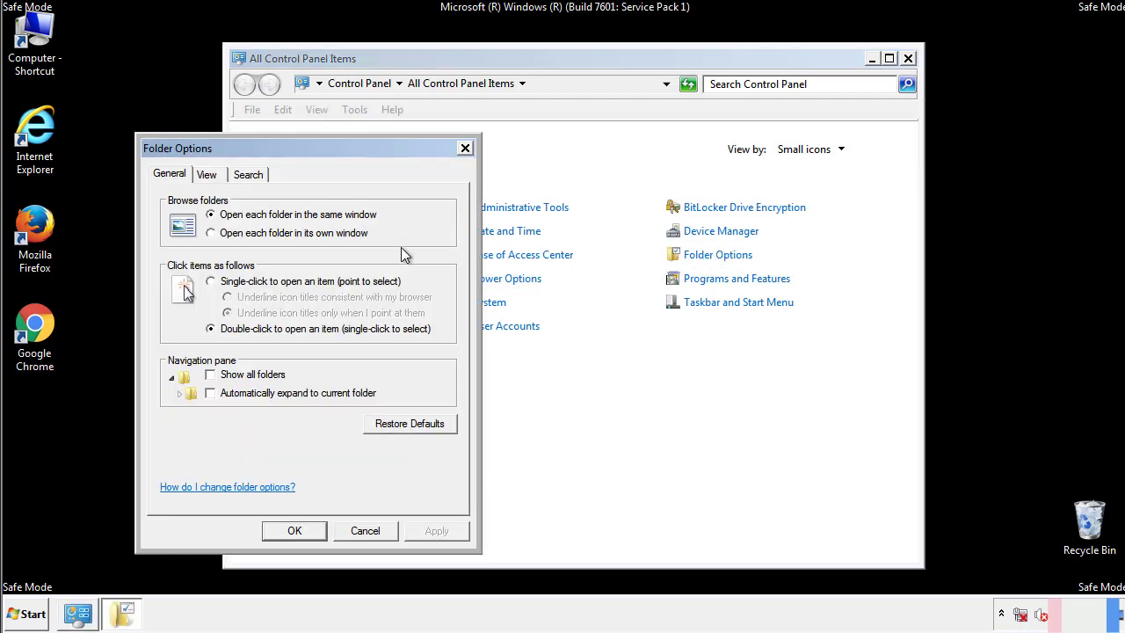
pyautogui.click(209, 178)
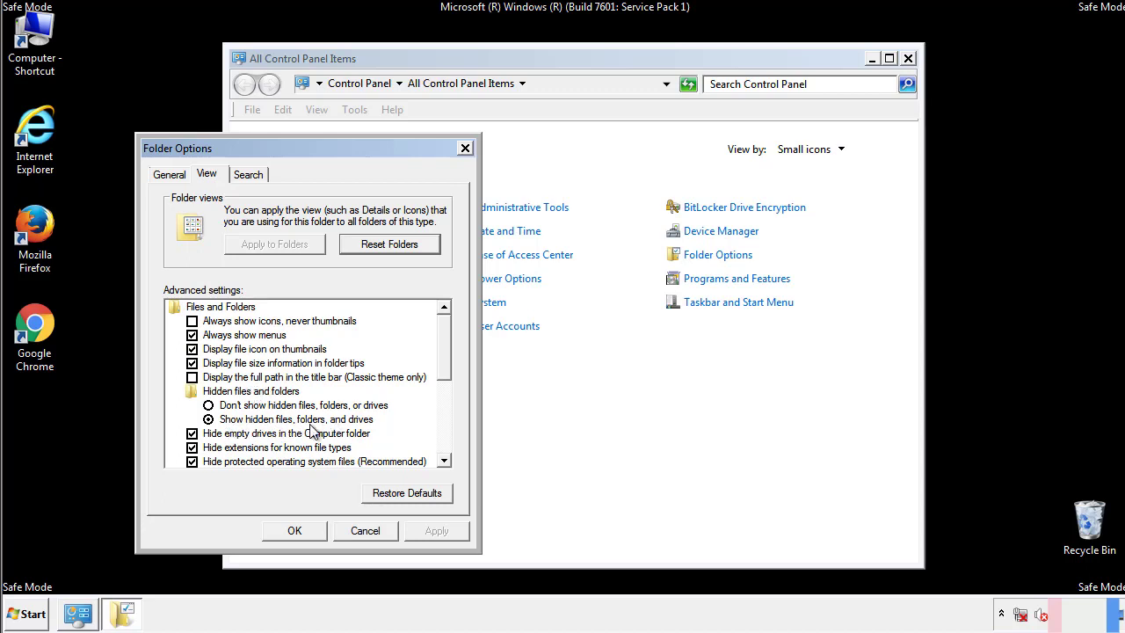
pyautogui.click(303, 528)
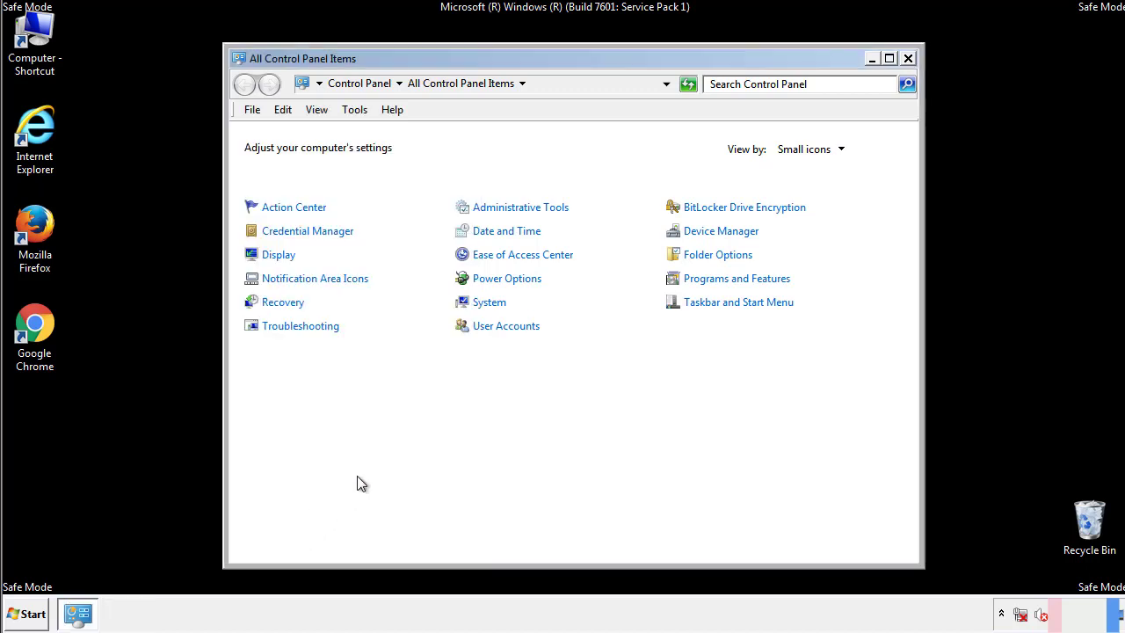
pyautogui.click(908, 58)
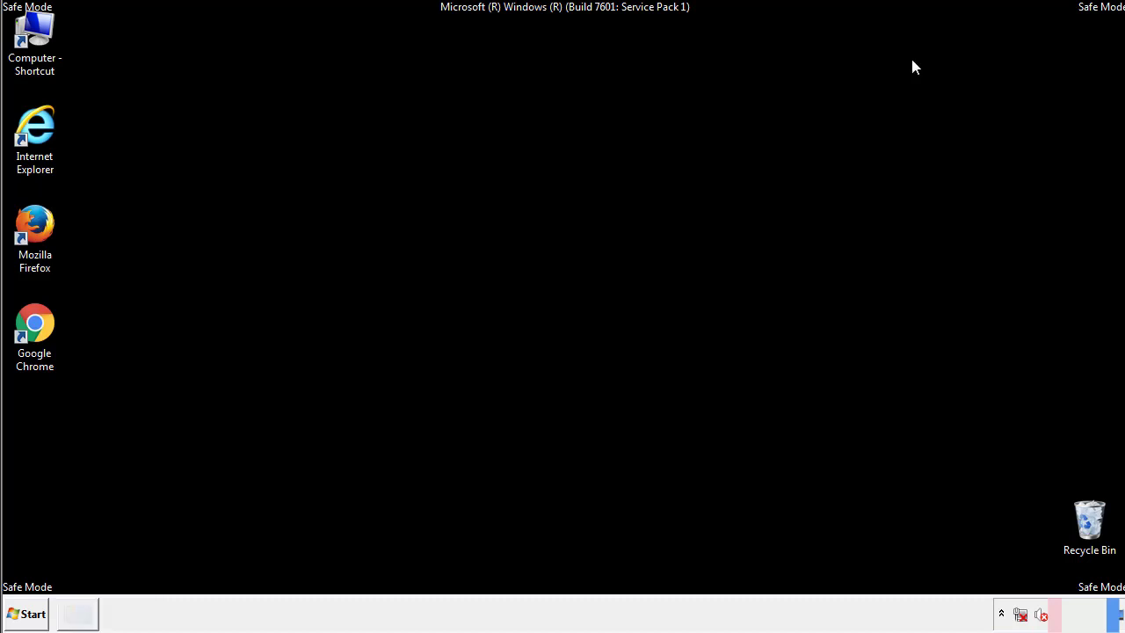
# - Browse to the folder C:\Windows\System32\drivers\etc
pyautogui.doubleClick(46, 31)
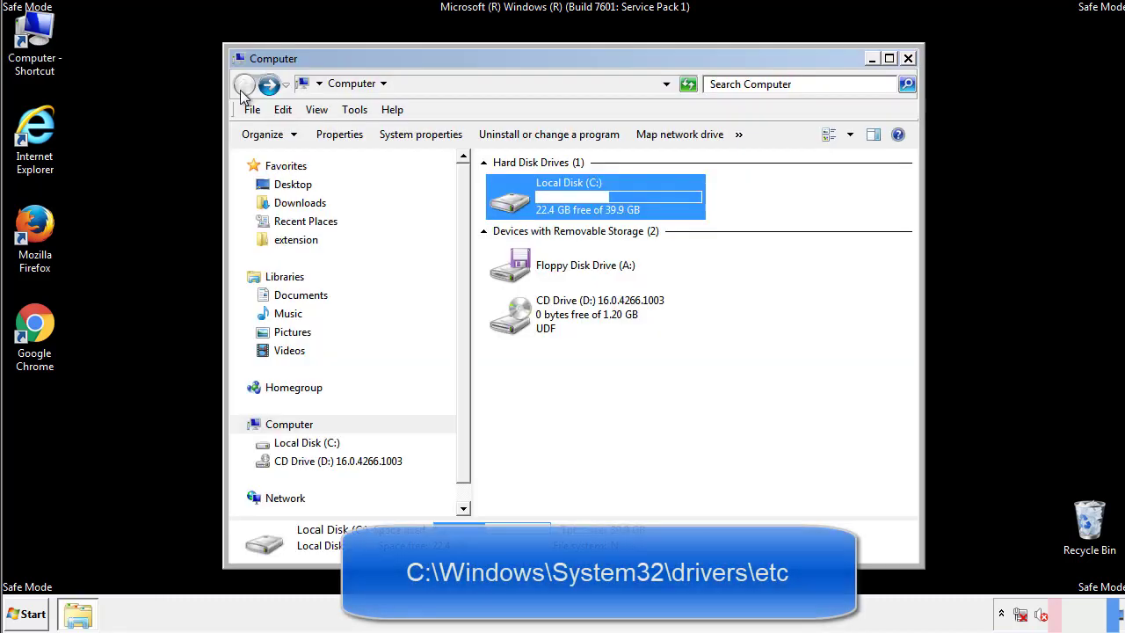
pyautogui.doubleClick(510, 200)
pyautogui.click(514, 324)
pyautogui.doubleClick(514, 323)
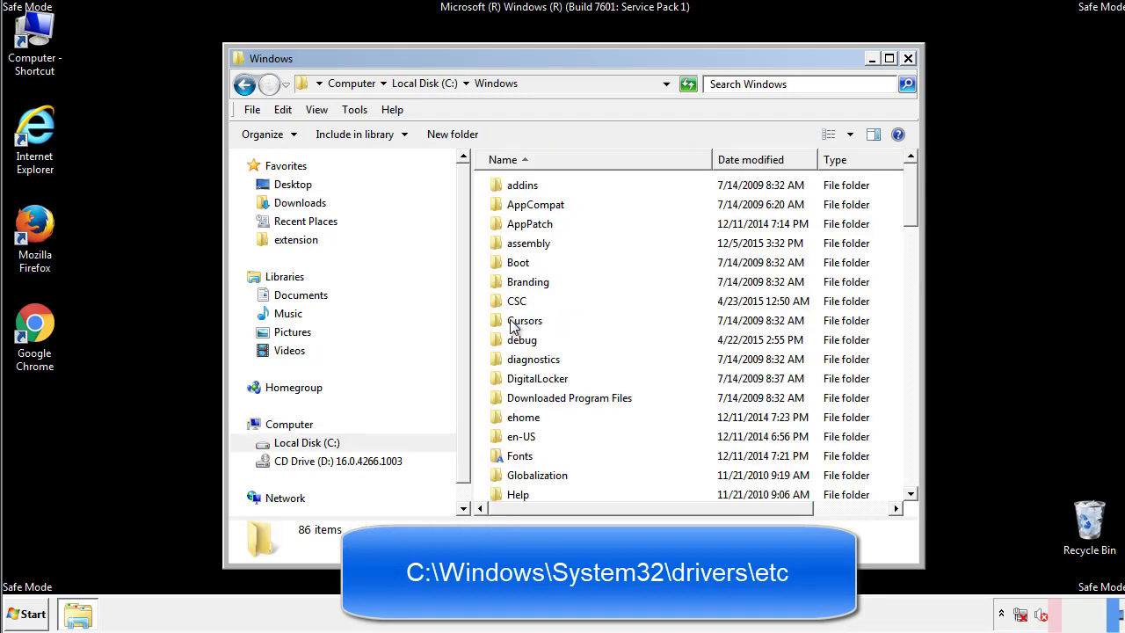
pyautogui.scroll(-2, 516, 391)
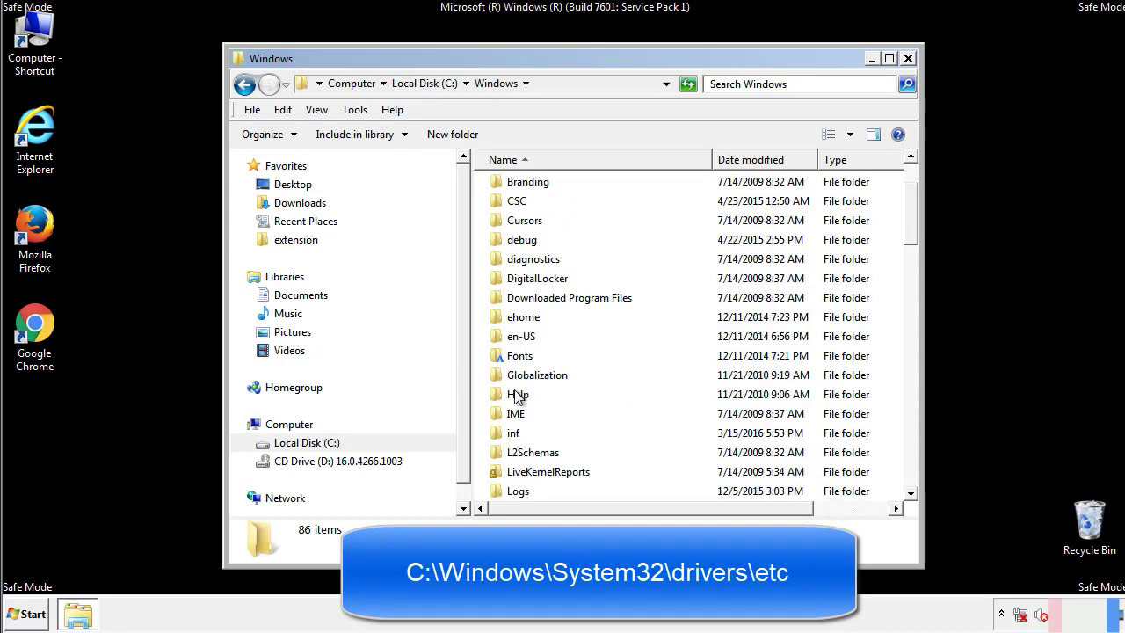
pyautogui.scroll(-7, 519, 398)
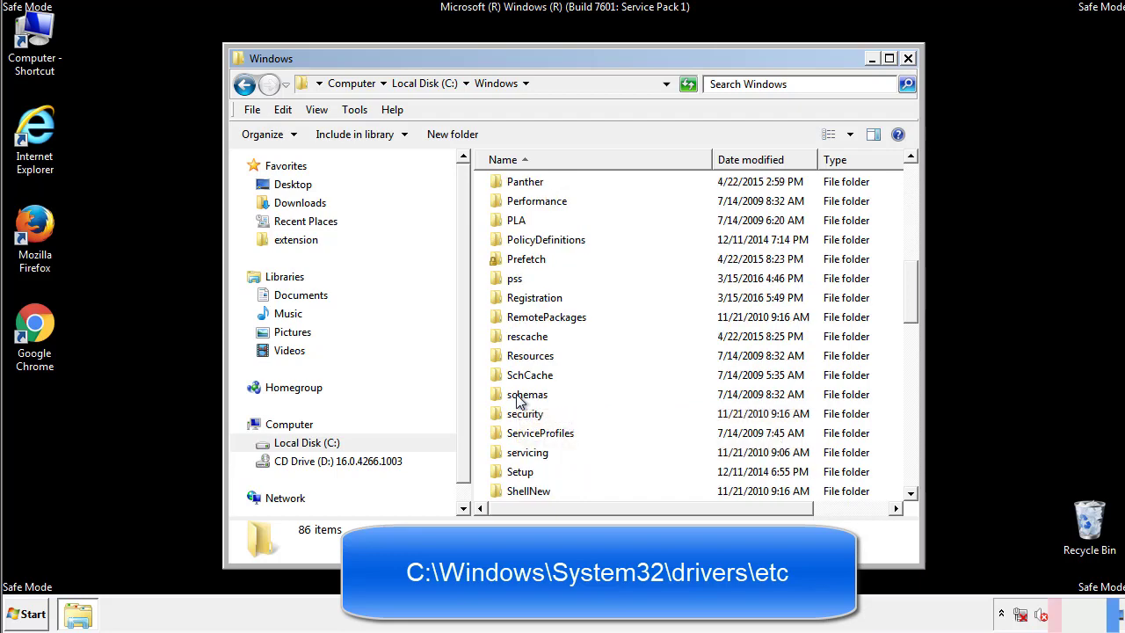
pyautogui.scroll(-2, 518, 399)
pyautogui.doubleClick(532, 455)
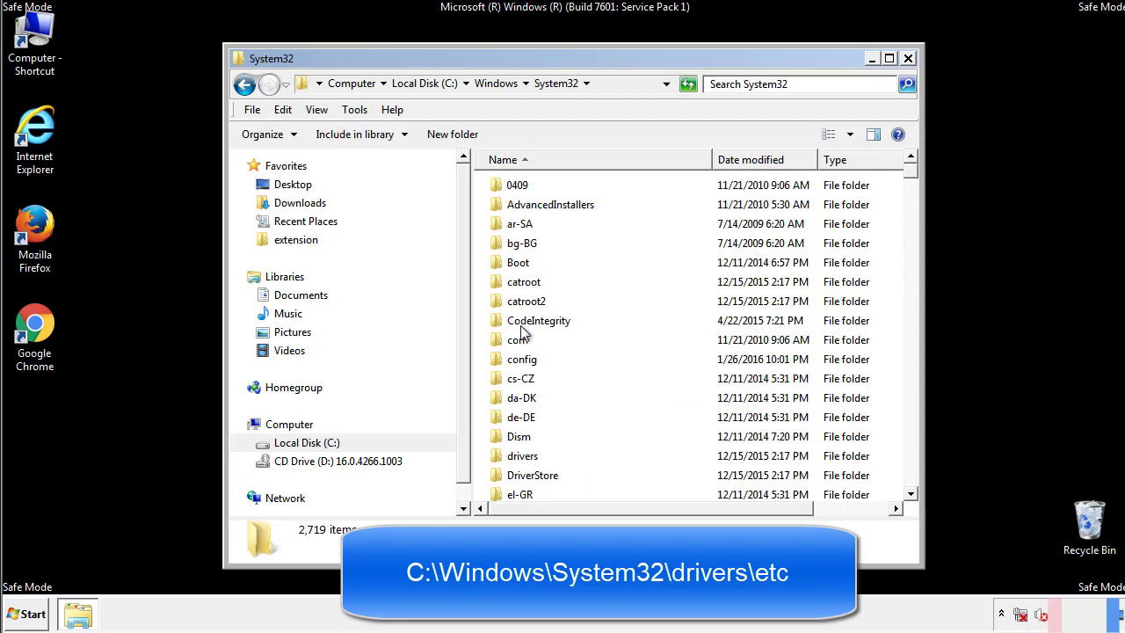
pyautogui.doubleClick(524, 457)
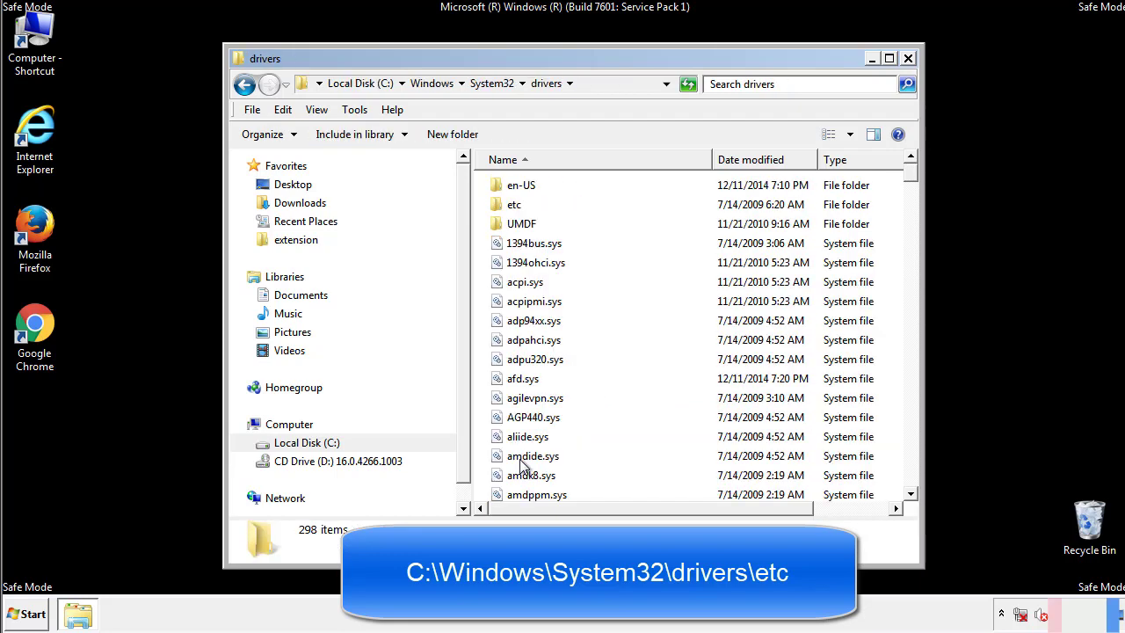
pyautogui.doubleClick(504, 211)
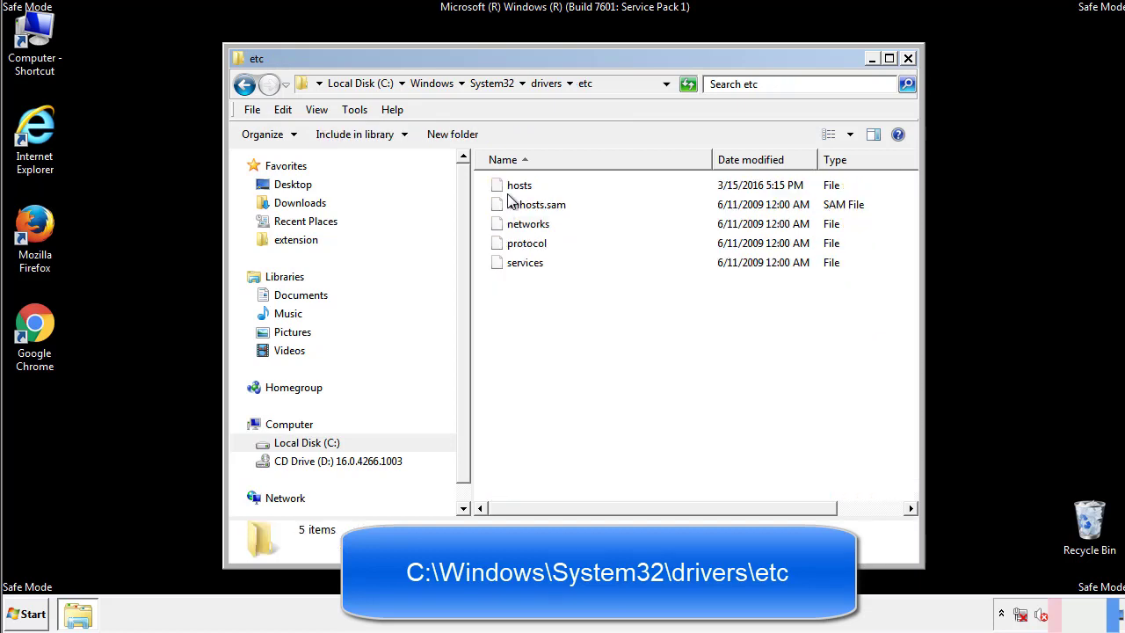
# - Open the hosts file from the etc folder with Notepad
pyautogui.doubleClick(514, 187)
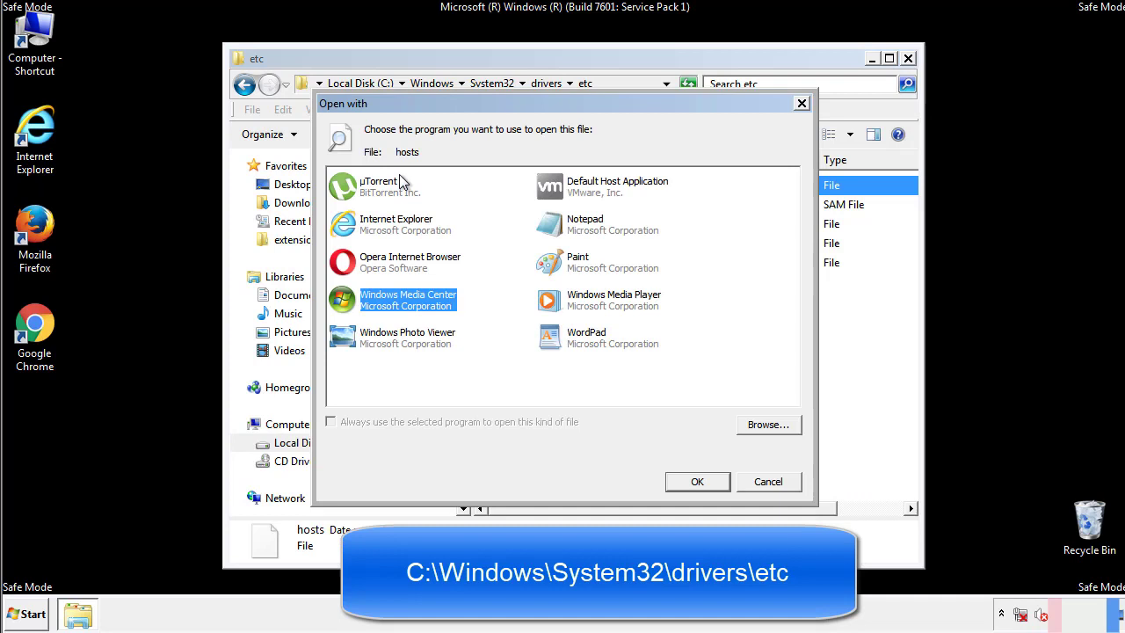
pyautogui.click(570, 231)
pyautogui.click(696, 482)
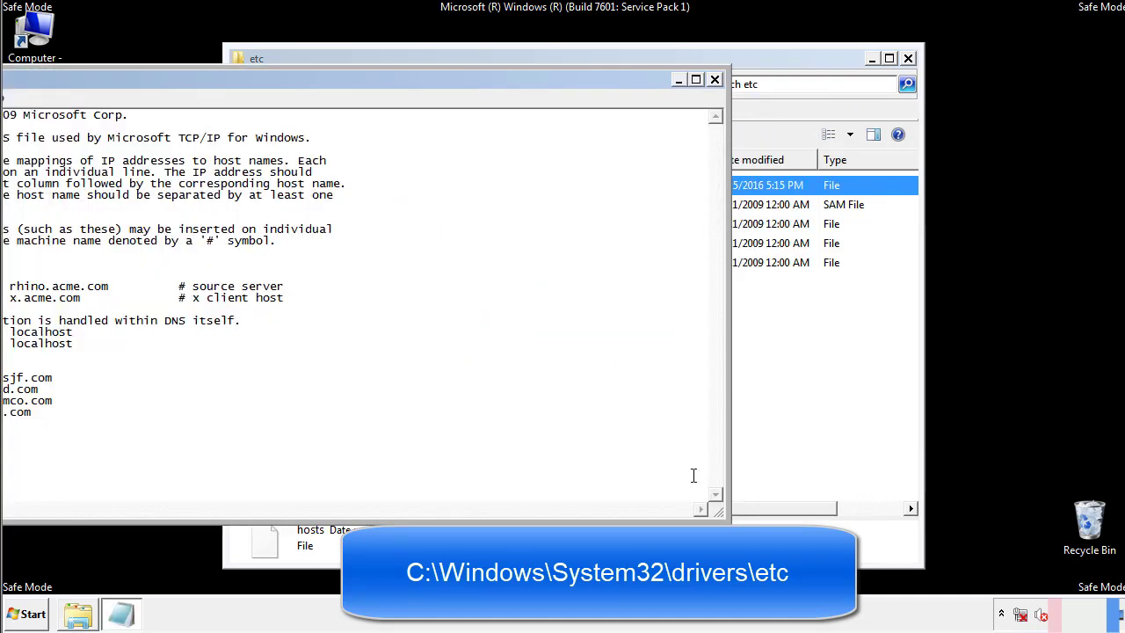
pyautogui.moveTo(460, 79); pyautogui.dragTo(715, 96)
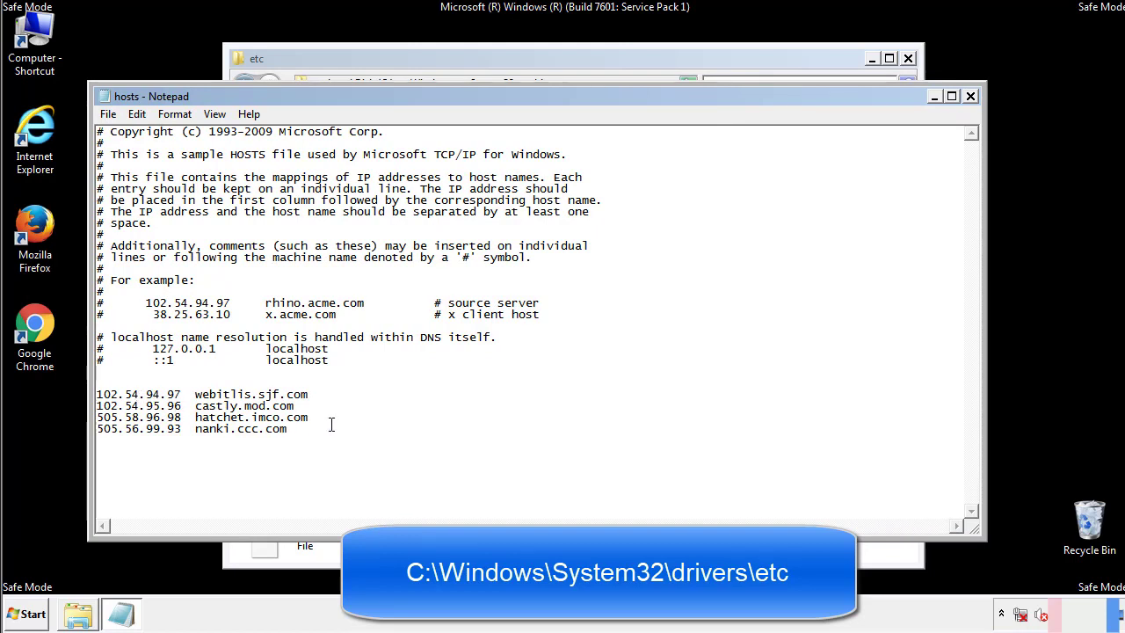
# - Delete the four host entries from webitlis.sjf.com to nanki.ccc.com below the localhost lines, save the hosts file and close the etc folder
pyautogui.moveTo(314, 430); pyautogui.dragTo(96, 394)
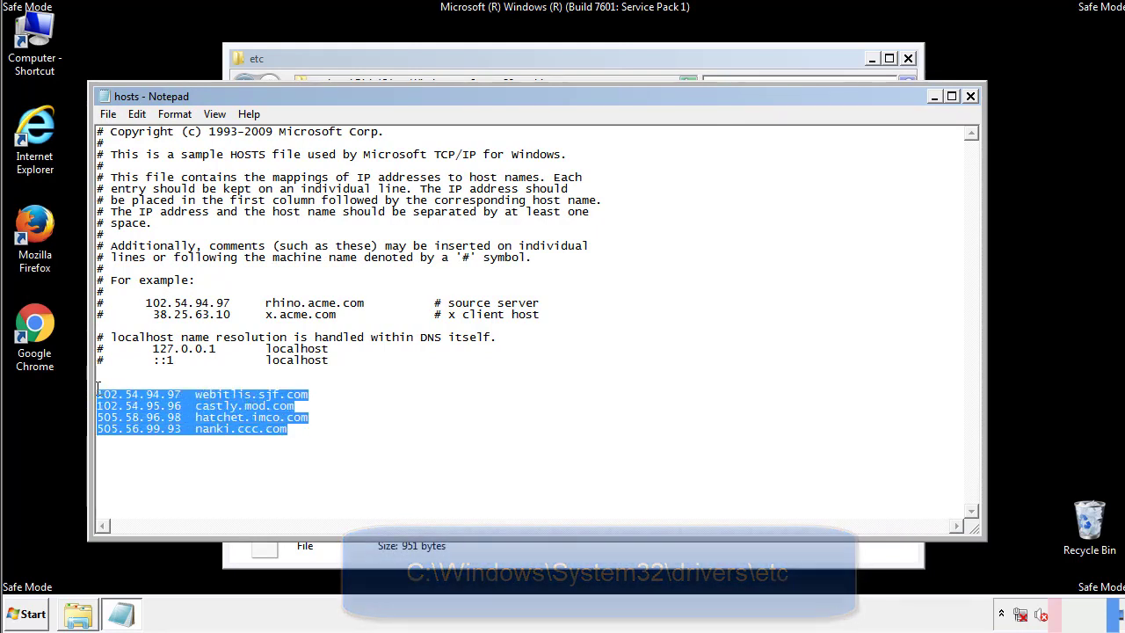
pyautogui.press('Delete')
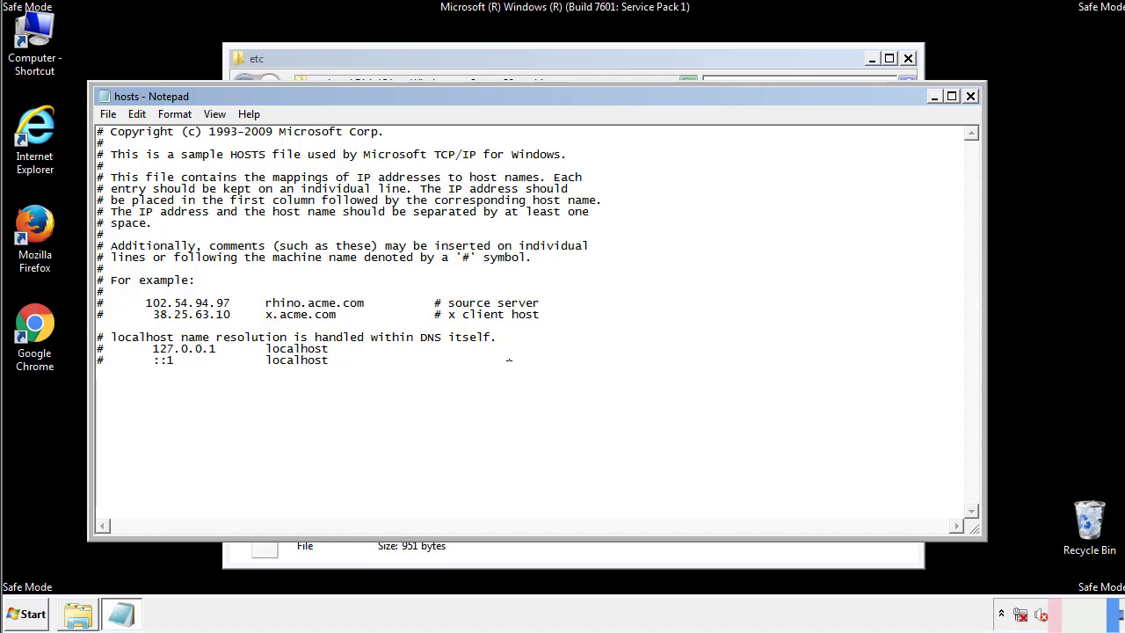
pyautogui.click(971, 97)
pyautogui.click(491, 320)
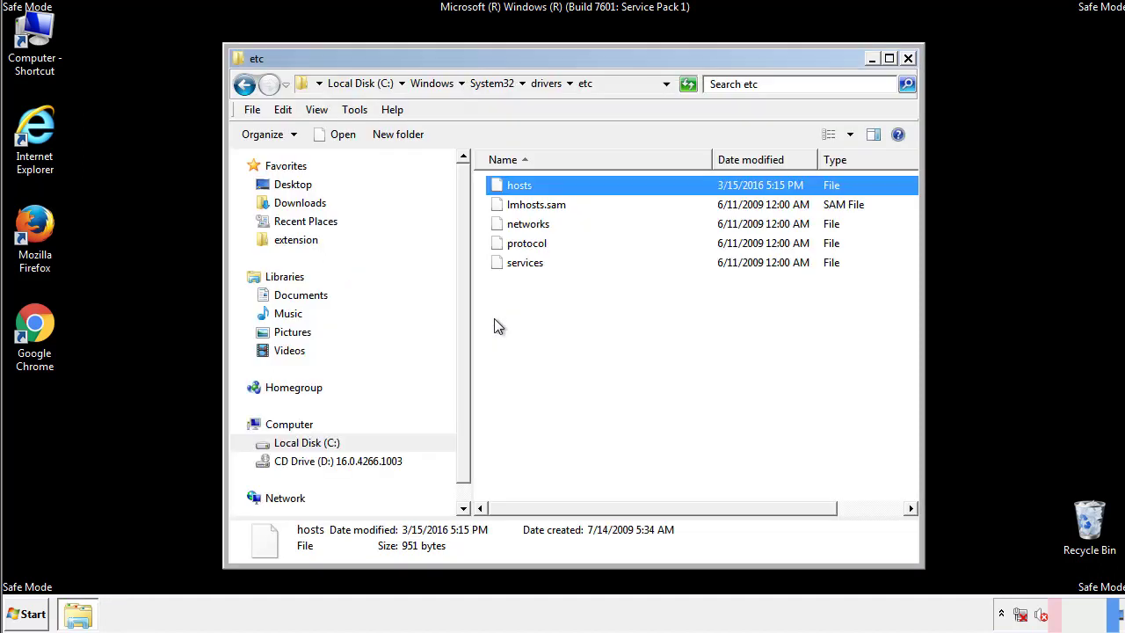
pyautogui.click(494, 326)
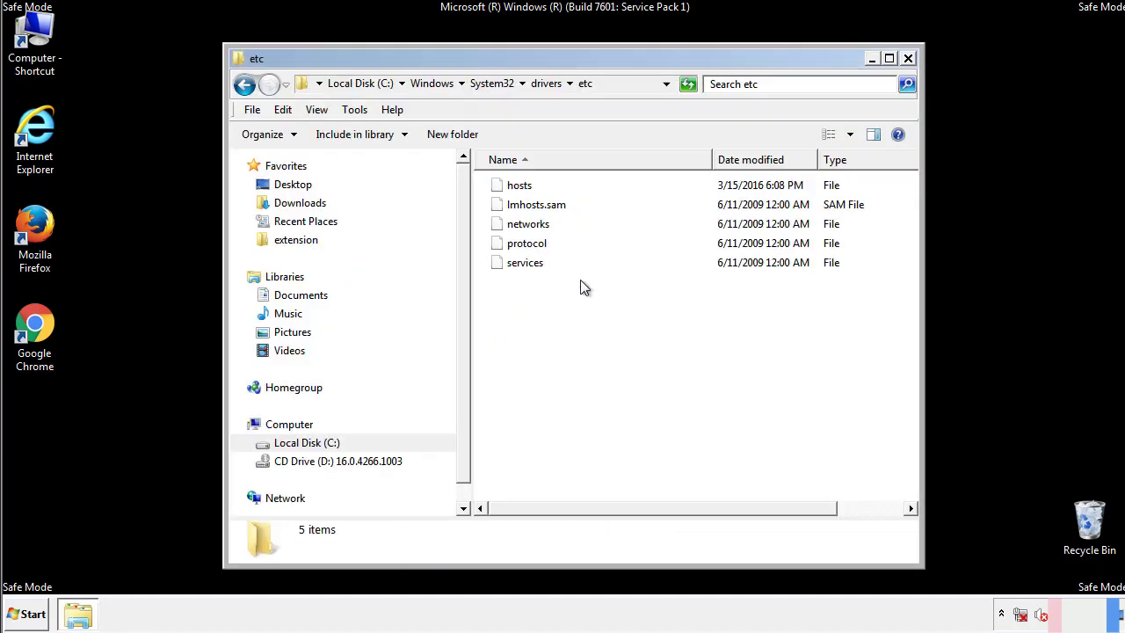
pyautogui.click(907, 59)
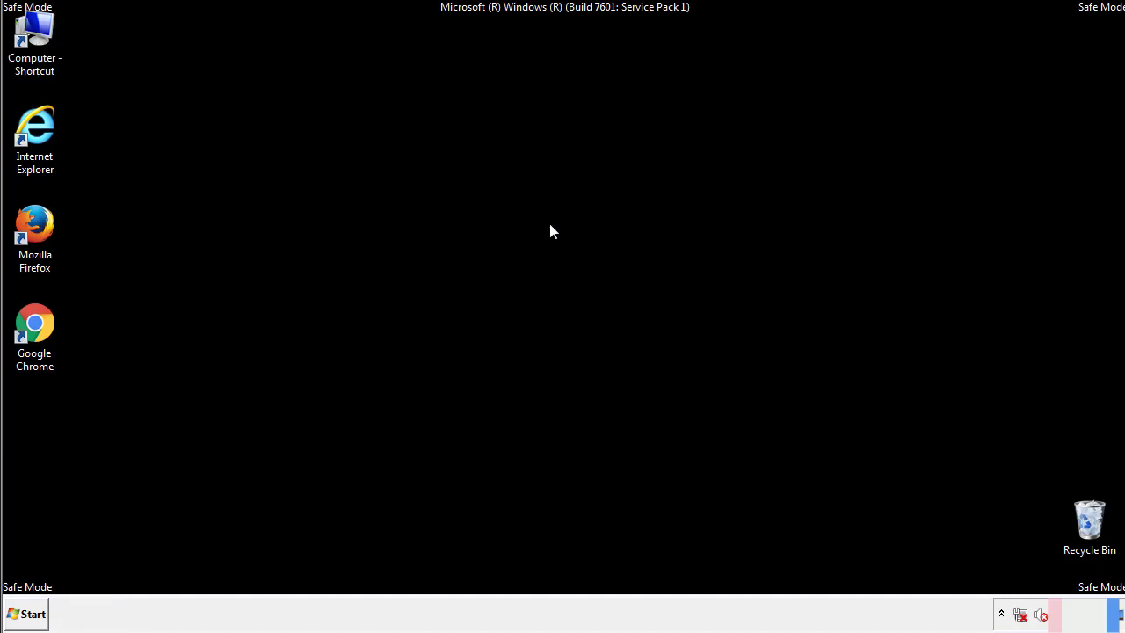
# - Open the current user's Startup programs folder in an Explorer window
pyautogui.click(31, 615)
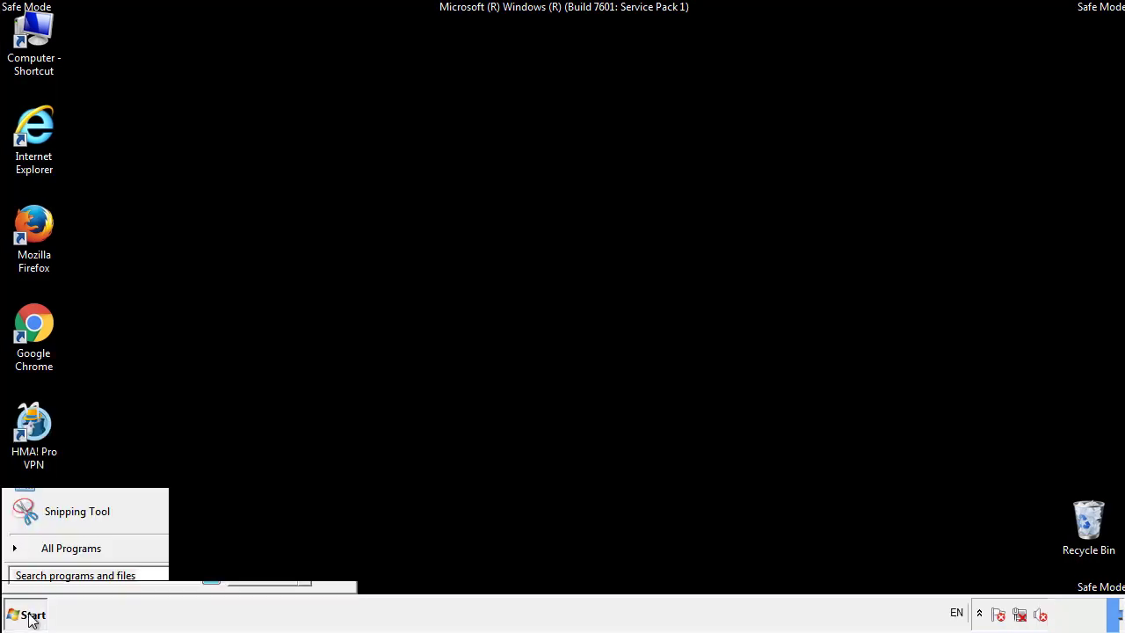
pyautogui.click(50, 555)
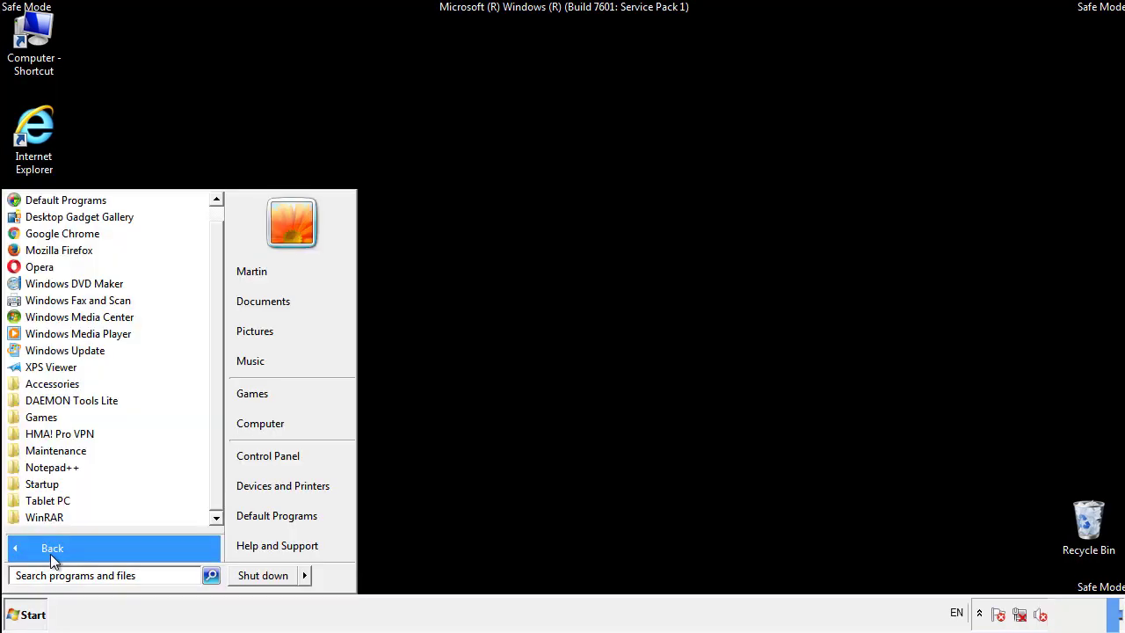
pyautogui.rightClick(45, 487)
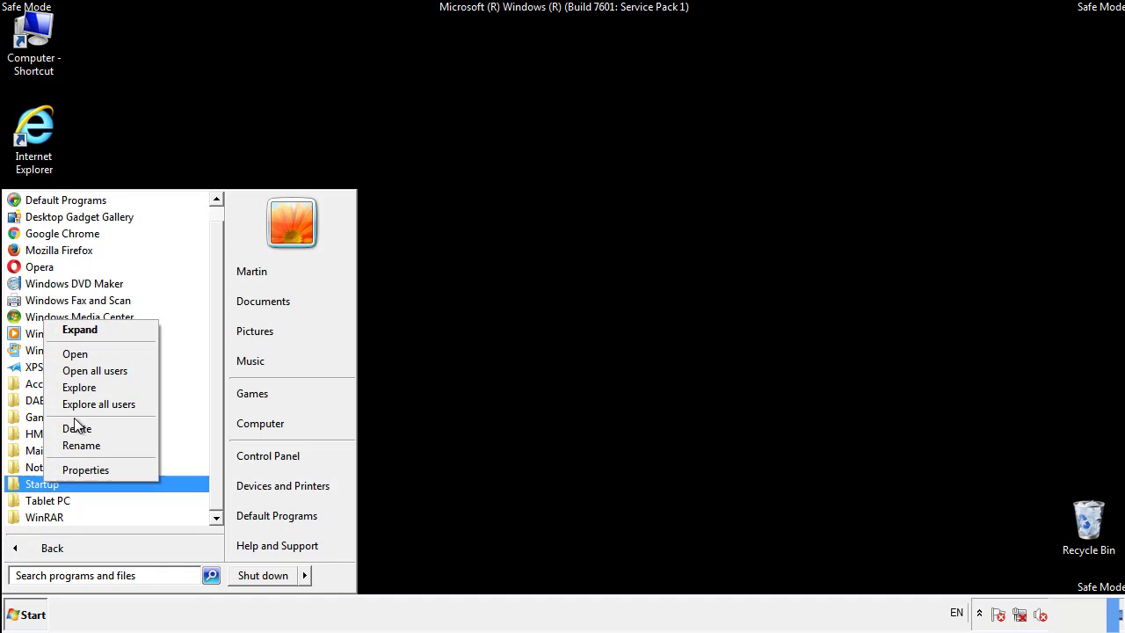
pyautogui.click(85, 354)
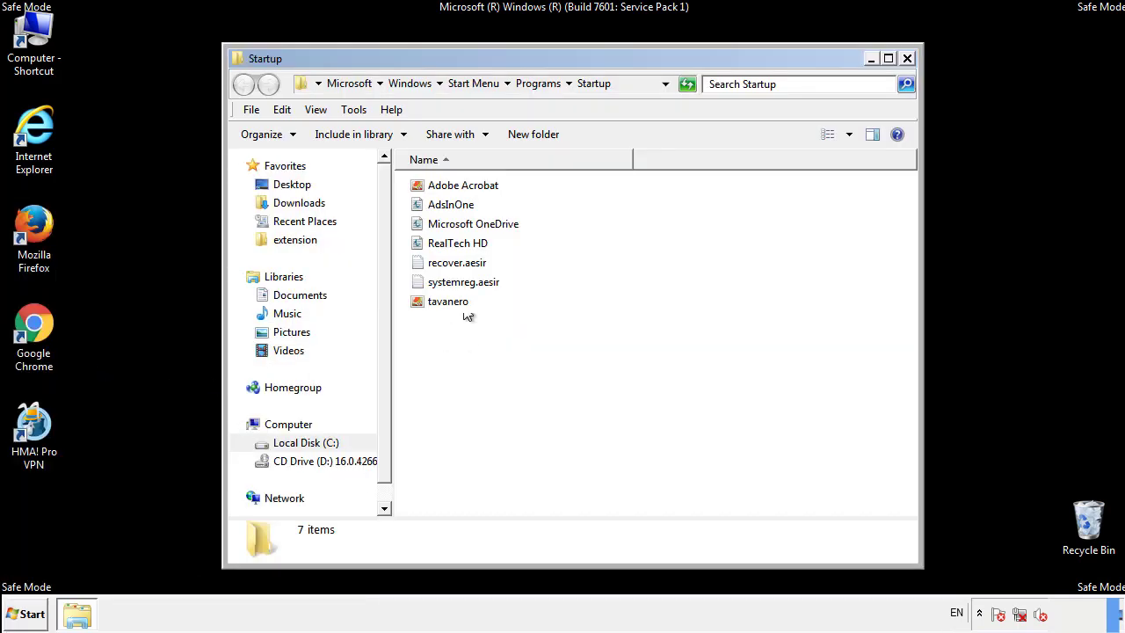
# - Delete AdsInOne, recover.aesir, systemreg.aesir and tavanero from the Startup folder to the Recycle Bin and close the folder
pyautogui.click(458, 207)
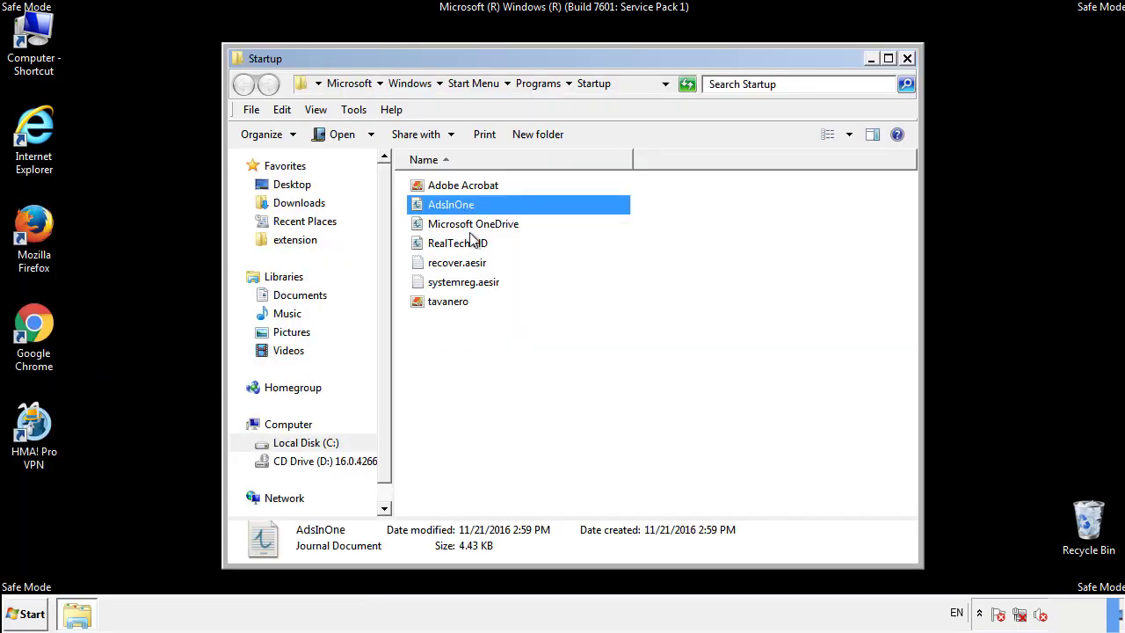
pyautogui.keyDown('ctrl'); pyautogui.click(460, 262); pyautogui.keyUp('ctrl')
pyautogui.keyDown('ctrl'); pyautogui.click(465, 282); pyautogui.keyUp('ctrl')
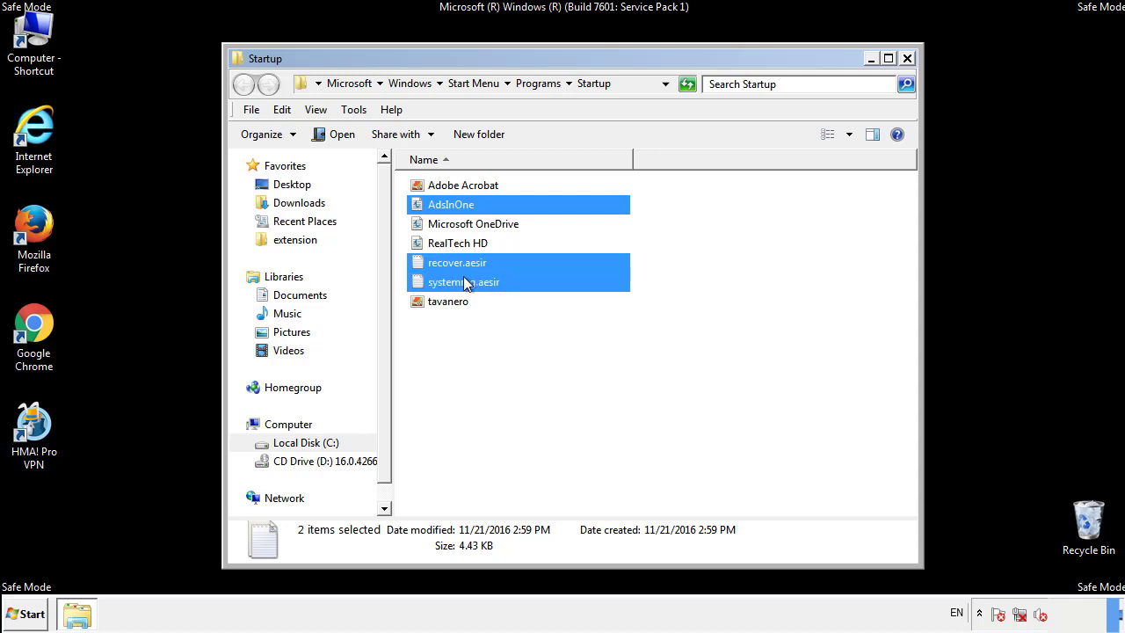
pyautogui.keyDown('ctrl'); pyautogui.click(449, 298); pyautogui.keyUp('ctrl')
pyautogui.rightClick(445, 302)
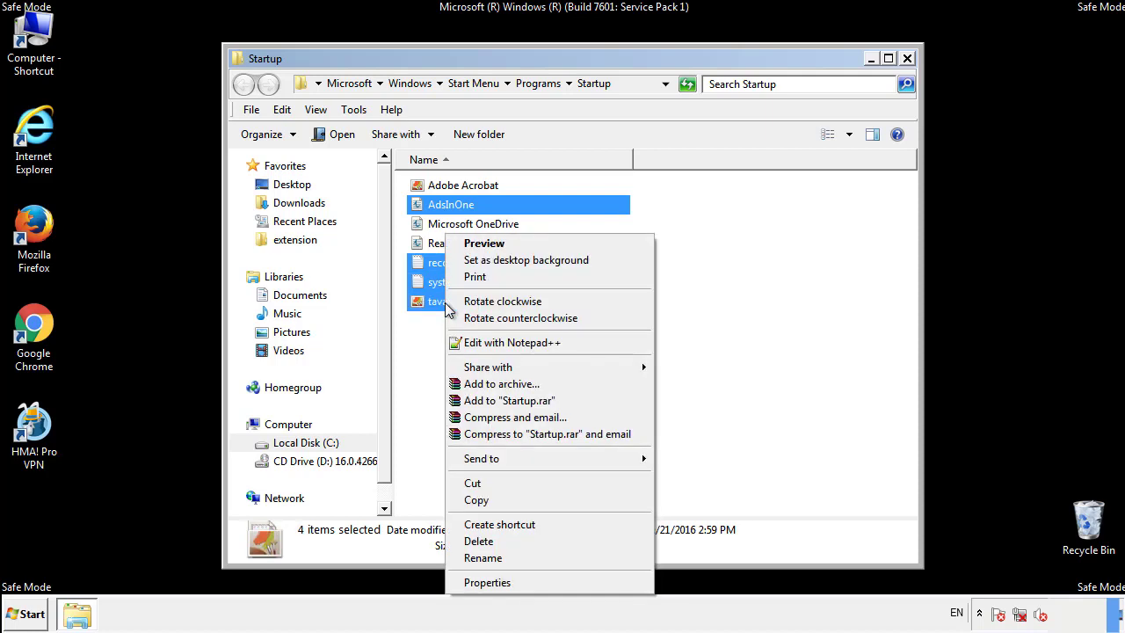
pyautogui.click(475, 541)
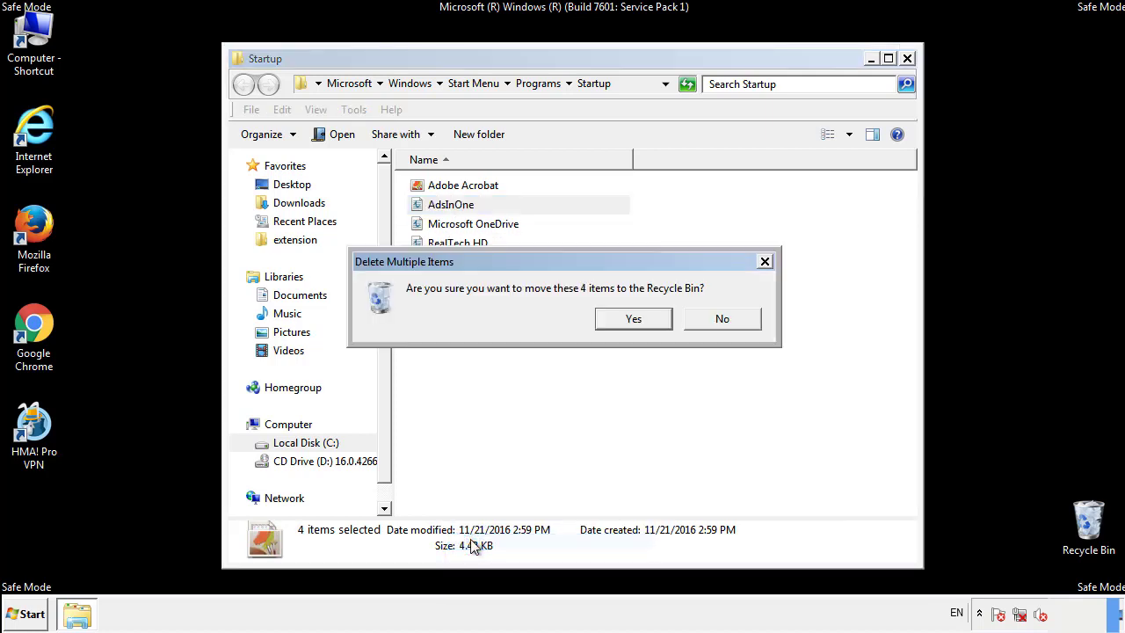
pyautogui.click(622, 322)
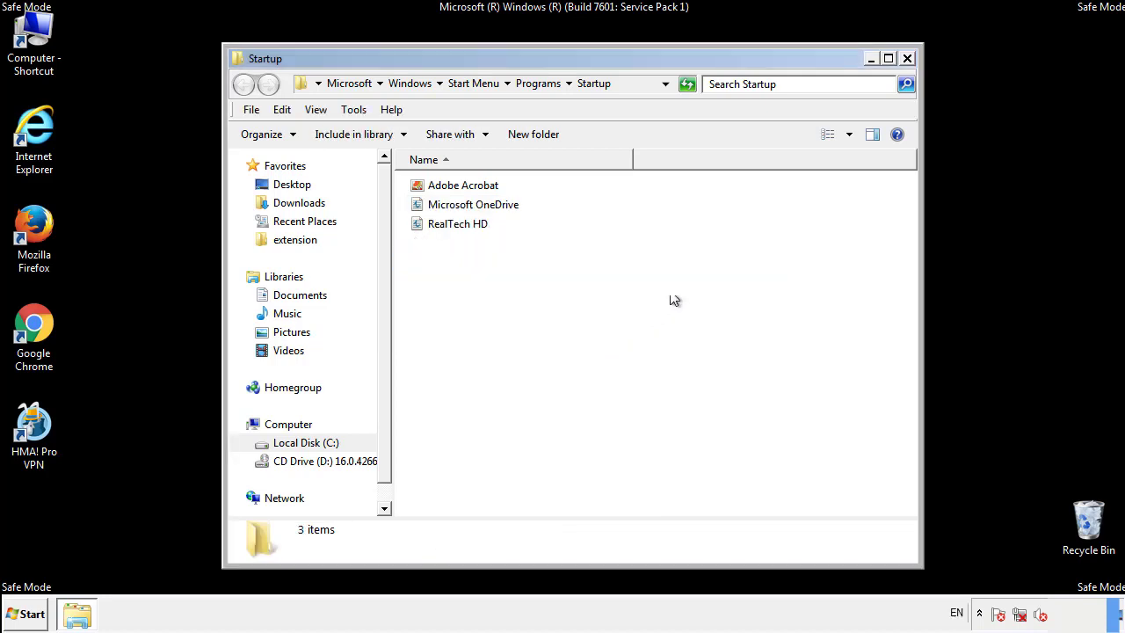
pyautogui.click(907, 59)
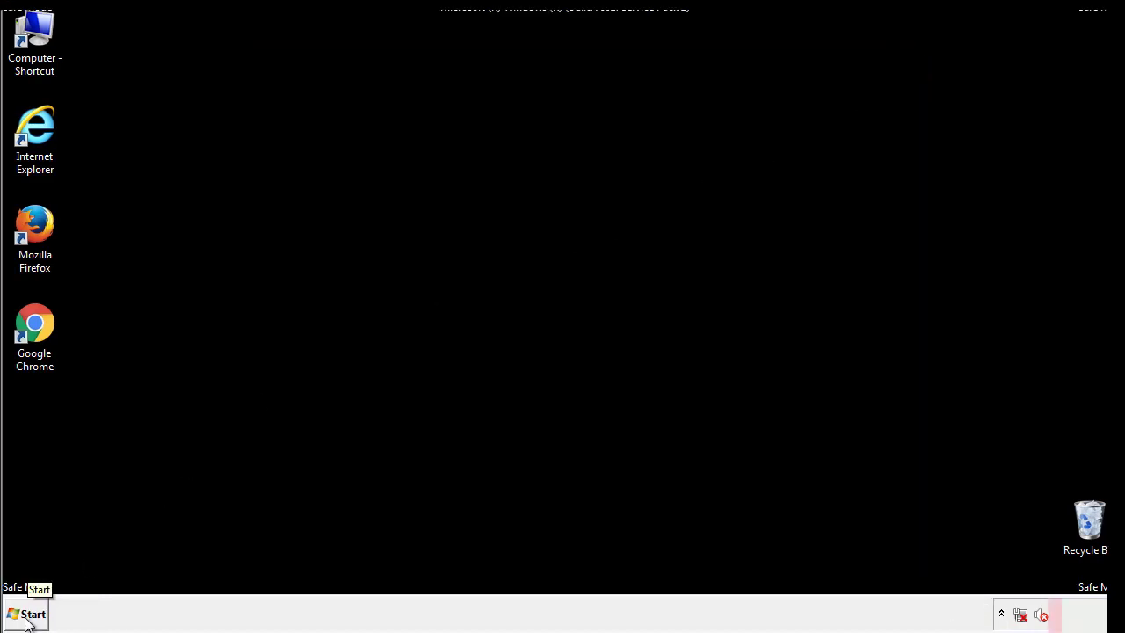
# - Launch the Registry Editor by running regedit
pyautogui.click(26, 615)
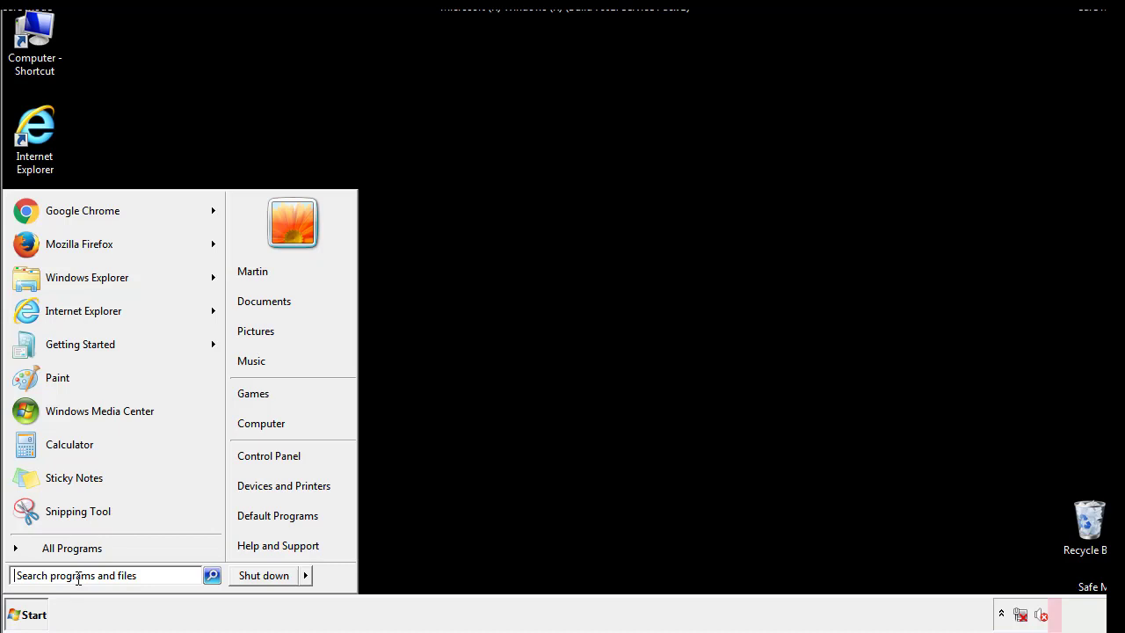
pyautogui.write('reged')
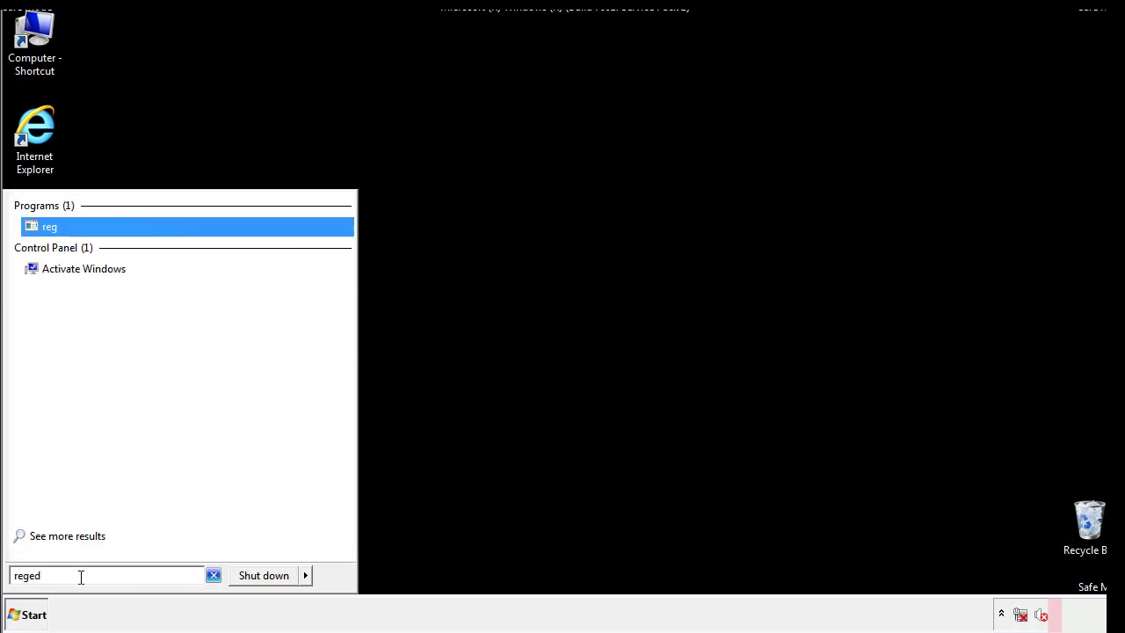
pyautogui.write('it')
pyautogui.press('Return')
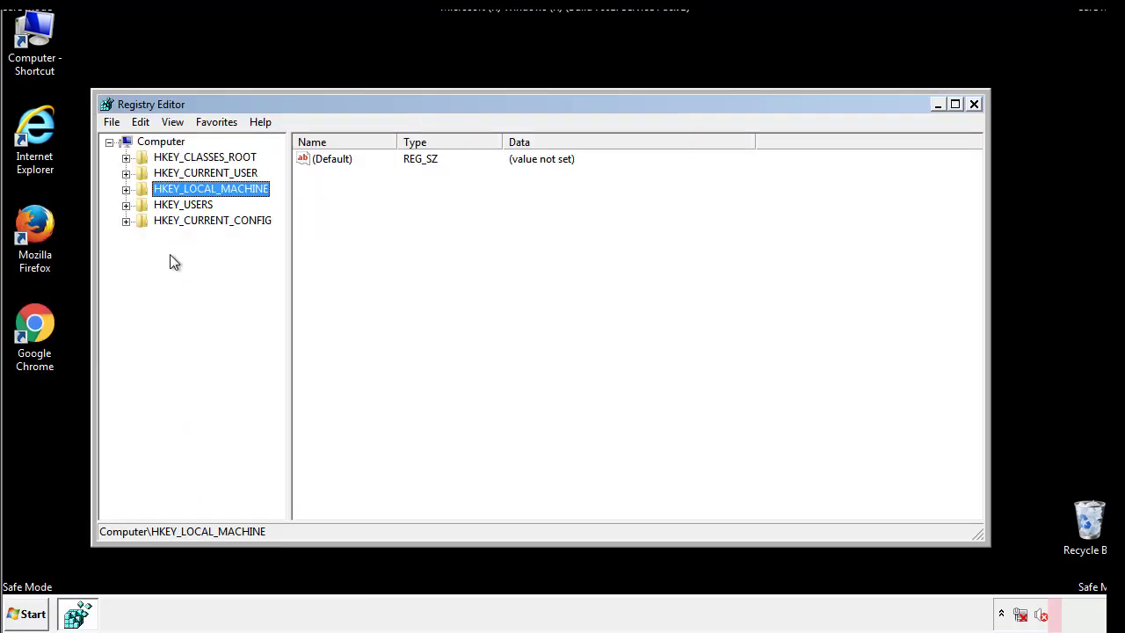
# - Open the registry key HKEY_LOCAL_MACHINE\SOFTWARE\Microsoft\Windows\CurrentVersion\Run
pyautogui.click(126, 189)
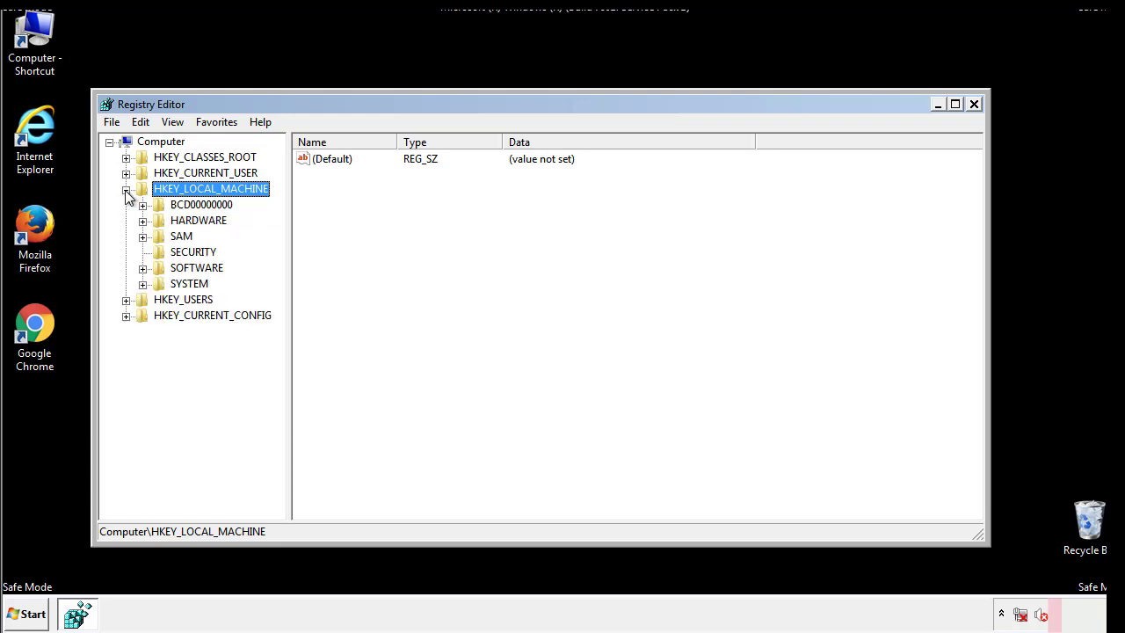
pyautogui.click(142, 268)
pyautogui.moveTo(277, 260); pyautogui.dragTo(279, 291)
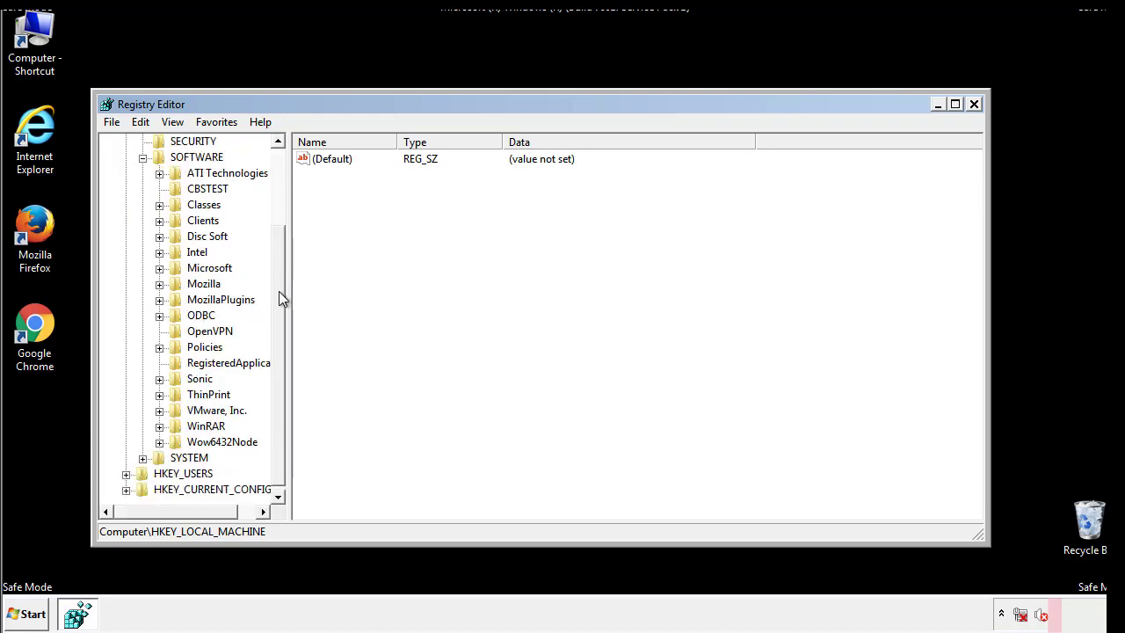
pyautogui.click(159, 269)
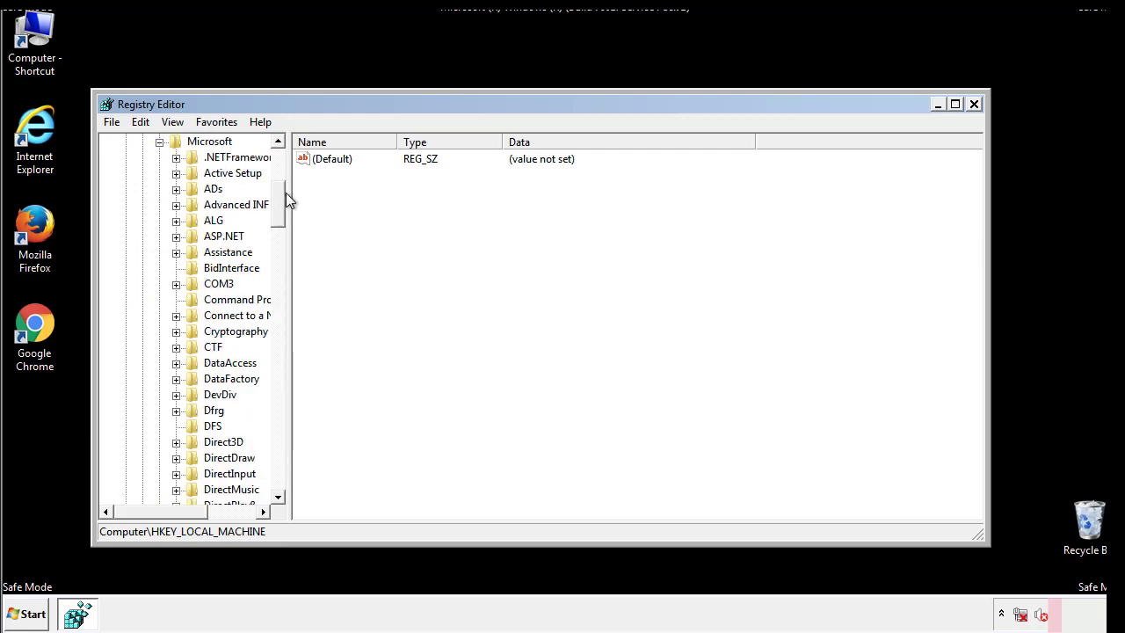
pyautogui.moveTo(277, 215); pyautogui.dragTo(279, 455)
pyautogui.click(177, 269)
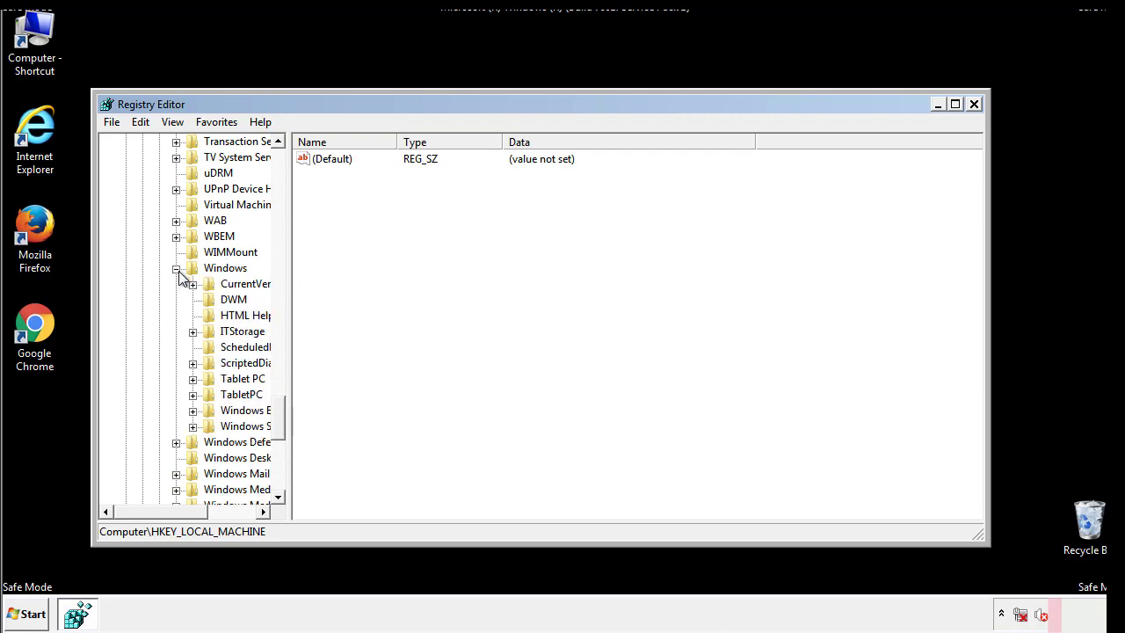
pyautogui.moveTo(154, 512); pyautogui.dragTo(179, 516)
pyautogui.click(144, 283)
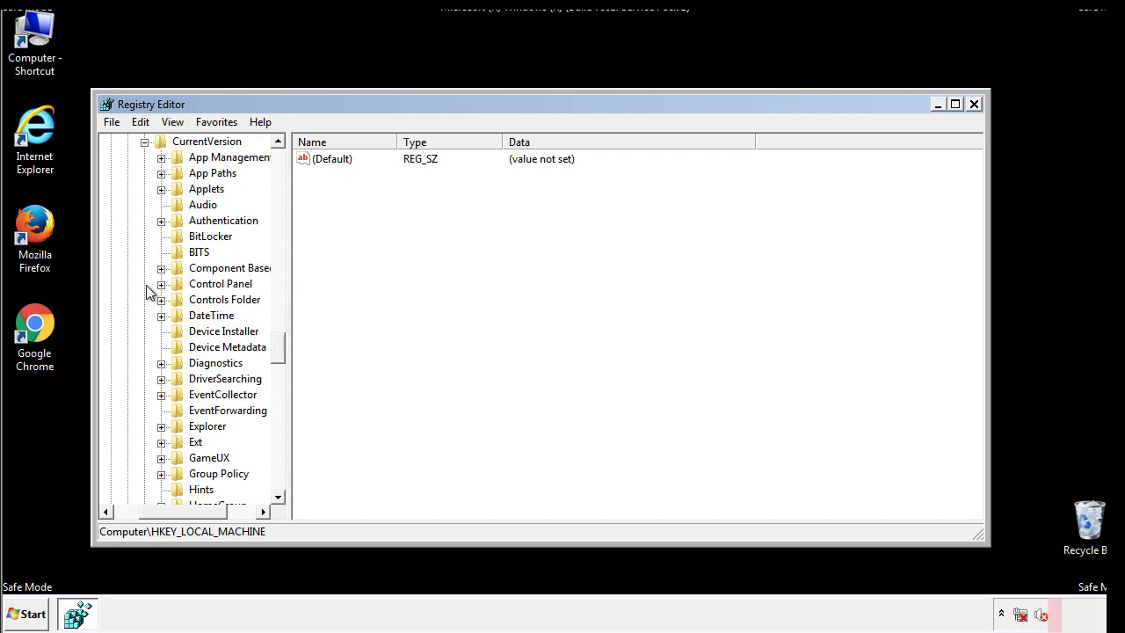
pyautogui.moveTo(285, 348); pyautogui.dragTo(278, 407)
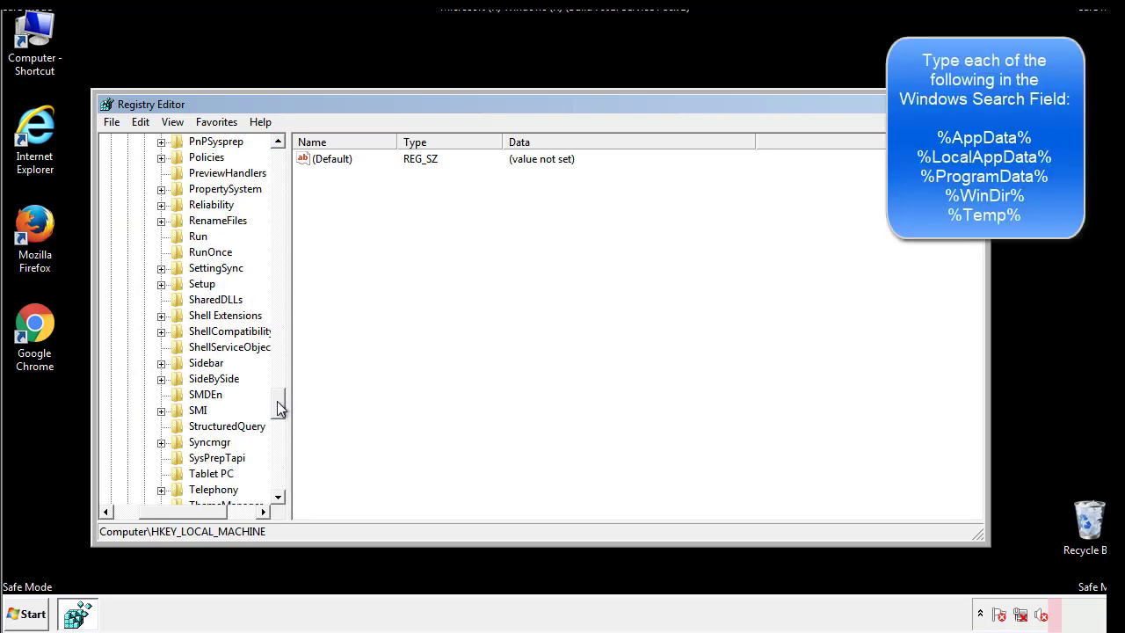
pyautogui.click(184, 239)
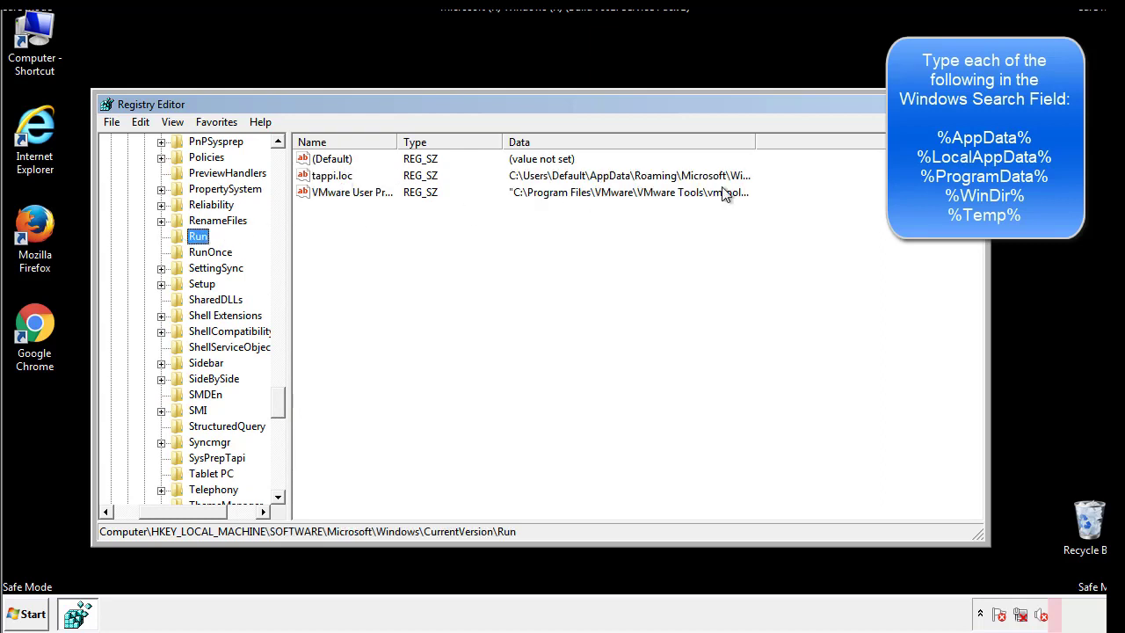
# - Permanently delete the suspicious tappi.loc value from the Run key
pyautogui.click(332, 180)
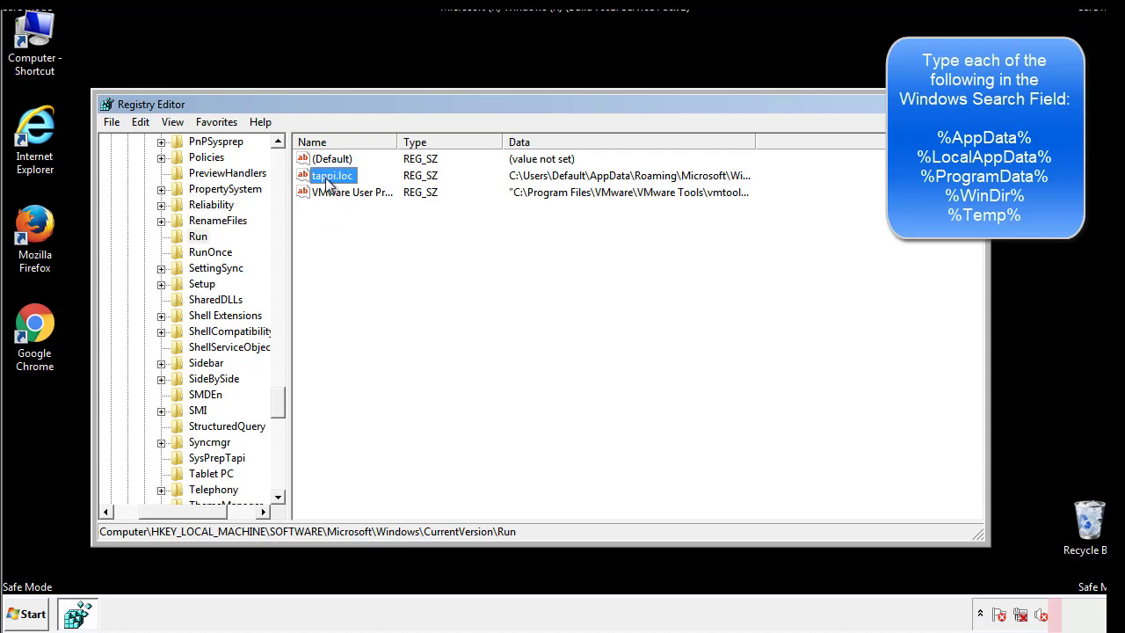
pyautogui.rightClick(326, 178)
pyautogui.click(354, 228)
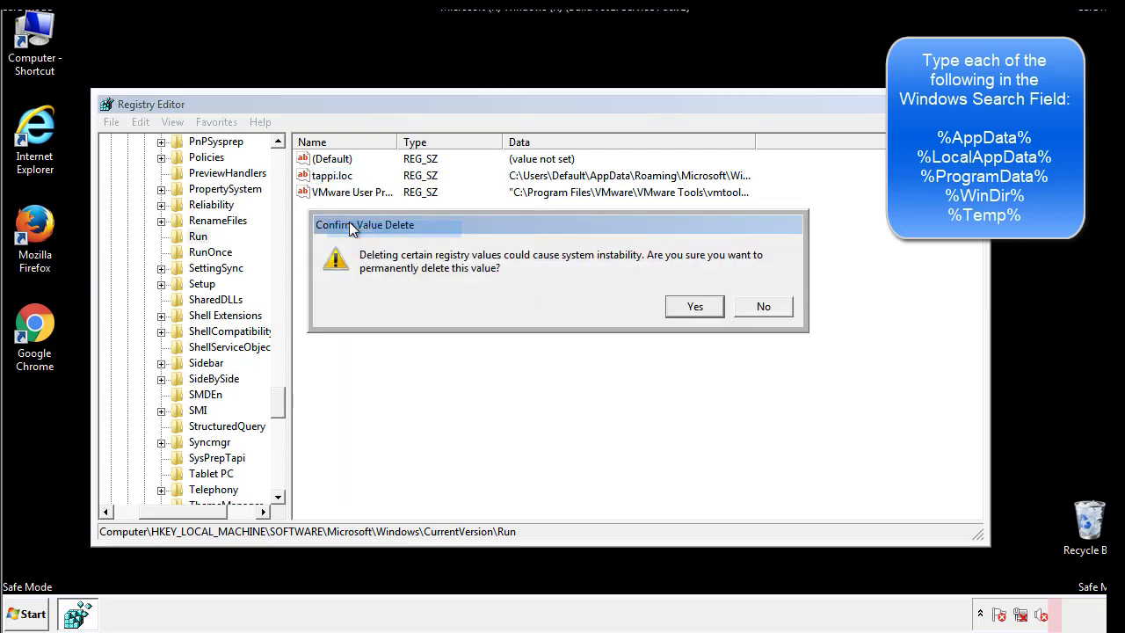
pyautogui.click(685, 309)
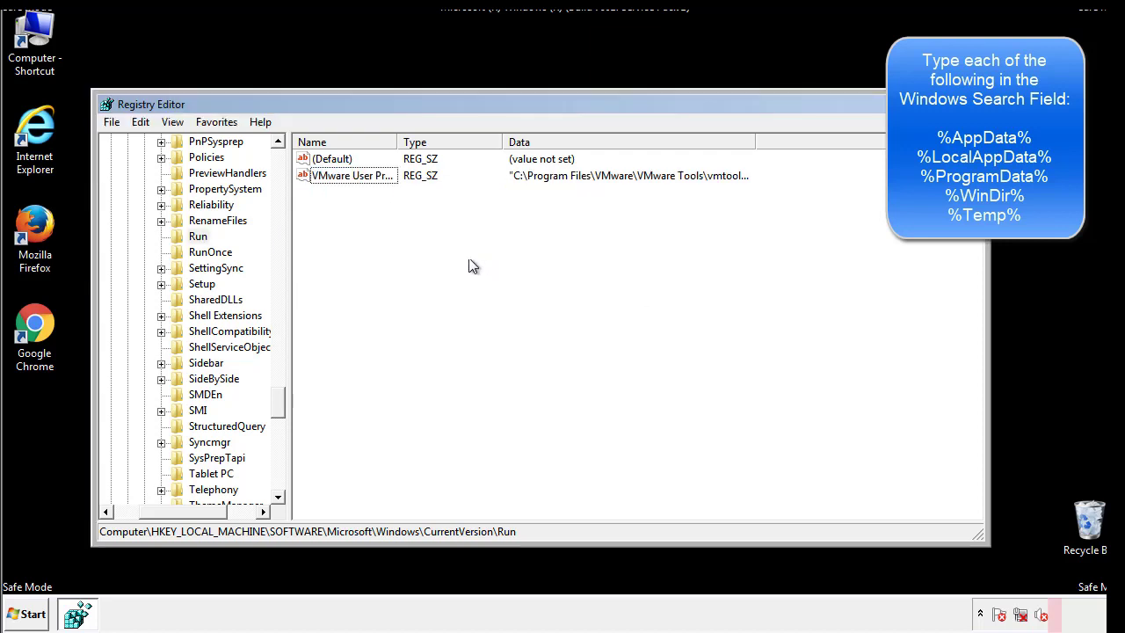
# - Collapse the HKEY_LOCAL_MACHINE branch of the registry tree
pyautogui.moveTo(279, 397); pyautogui.dragTo(279, 477)
pyautogui.moveTo(186, 514); pyautogui.dragTo(143, 523)
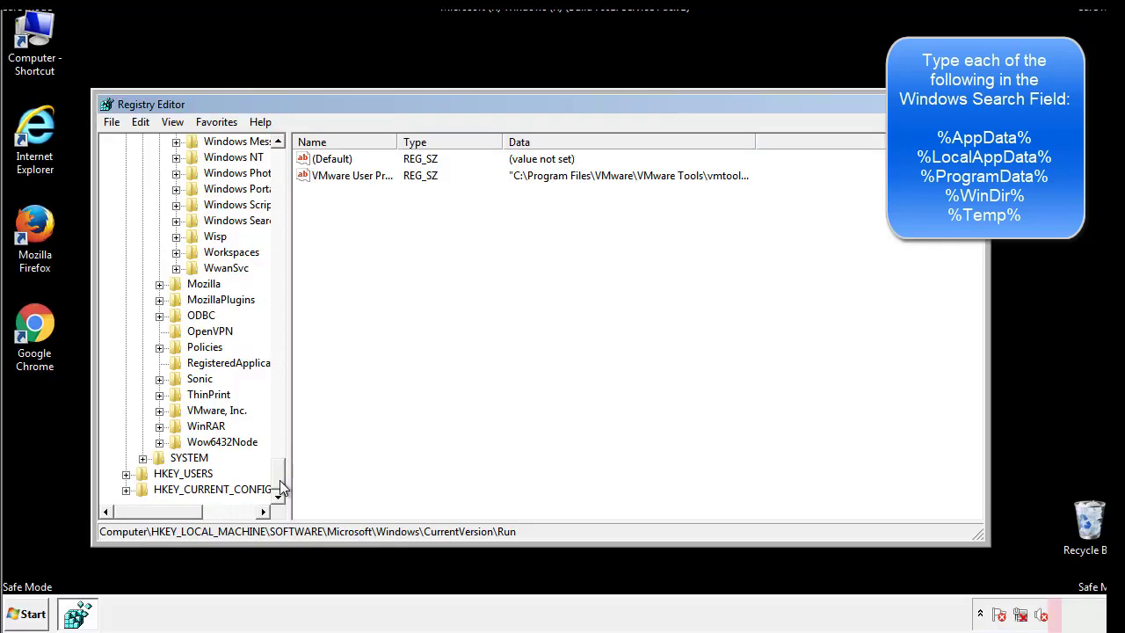
pyautogui.moveTo(278, 477); pyautogui.dragTo(287, 167)
pyautogui.click(125, 189)
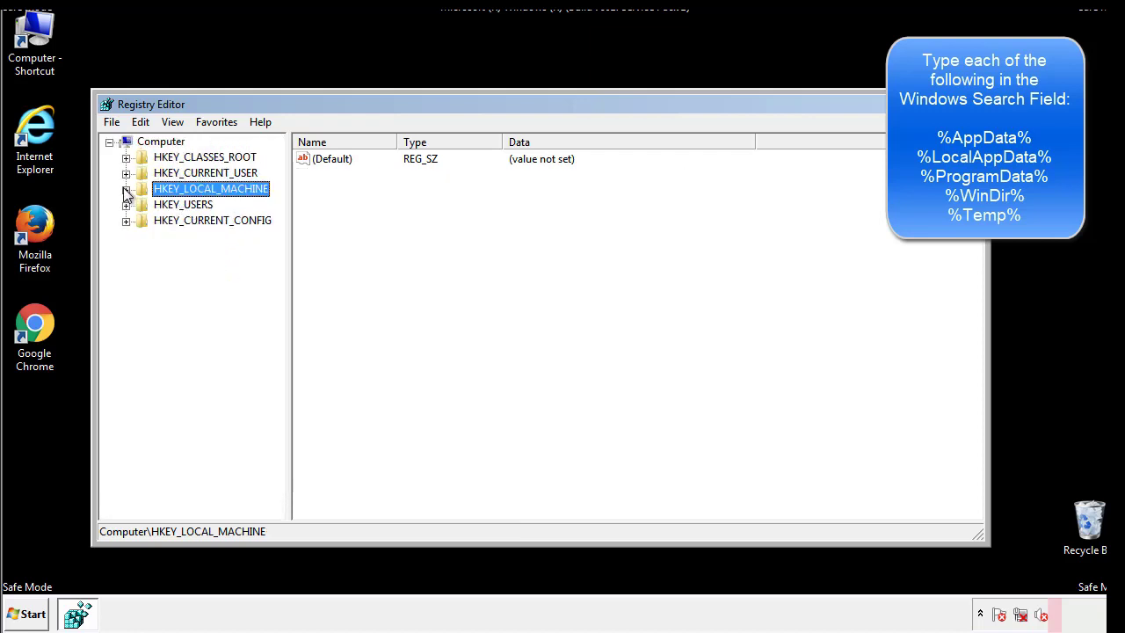
# - Open the key HKEY_CURRENT_USER\Software\Microsoft\Windows\CurrentVersion\Run and check its values for suspicious entries
pyautogui.click(126, 173)
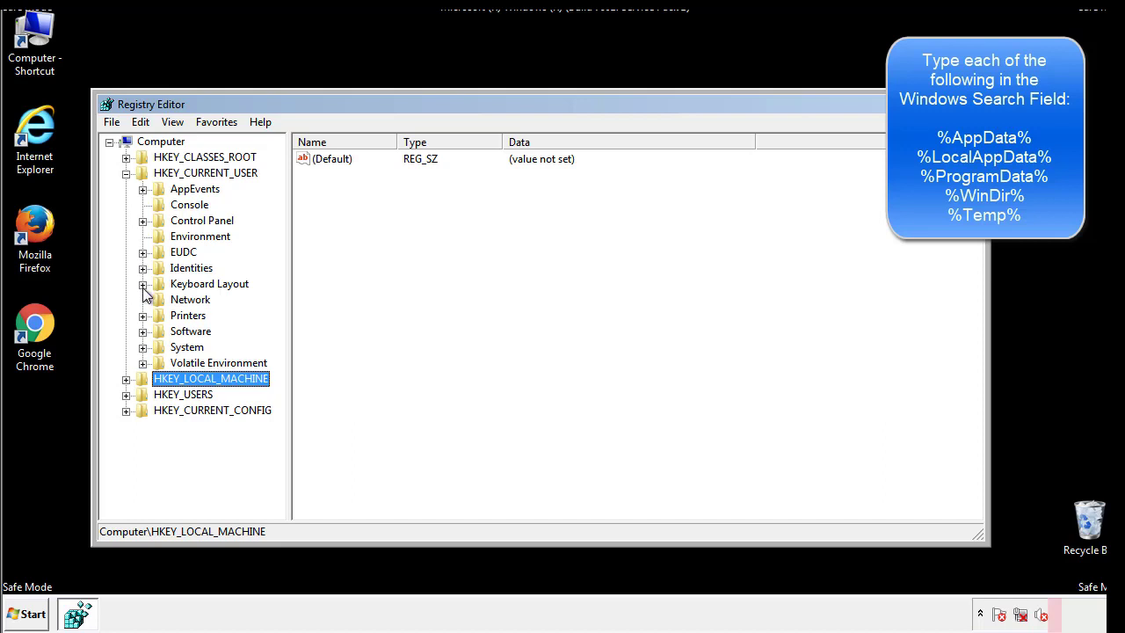
pyautogui.click(142, 331)
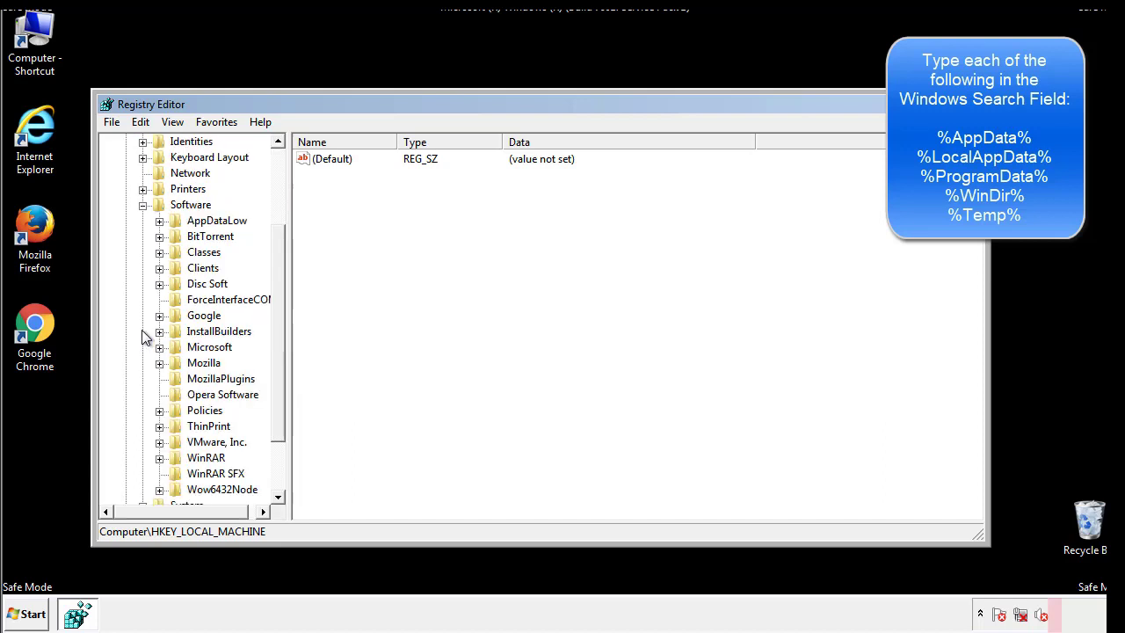
pyautogui.moveTo(276, 318); pyautogui.dragTo(276, 335)
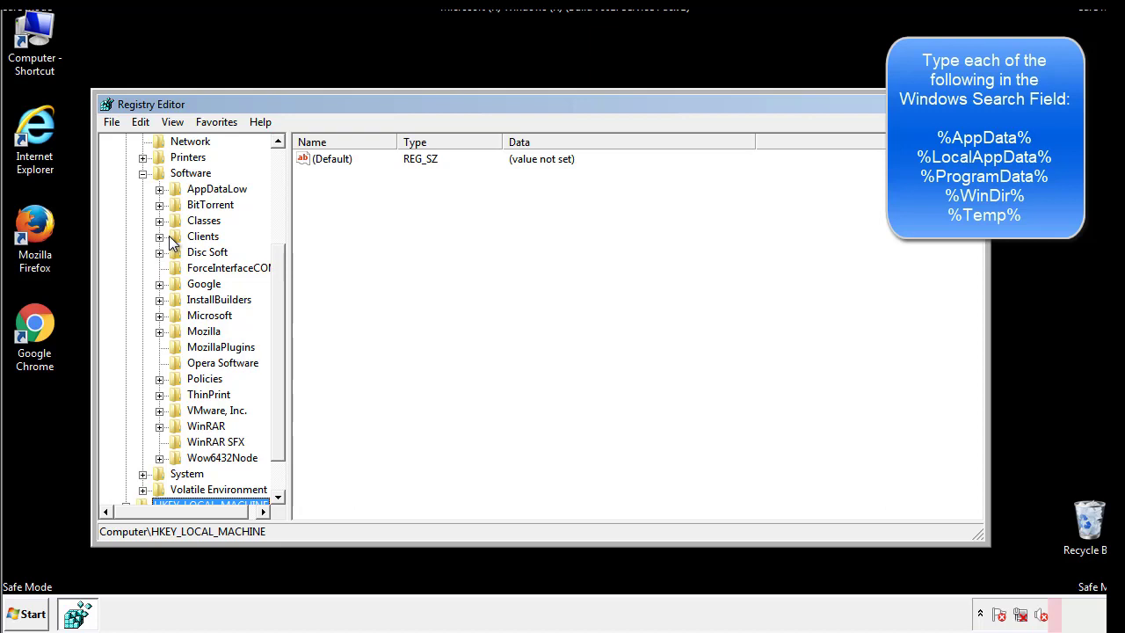
pyautogui.click(159, 315)
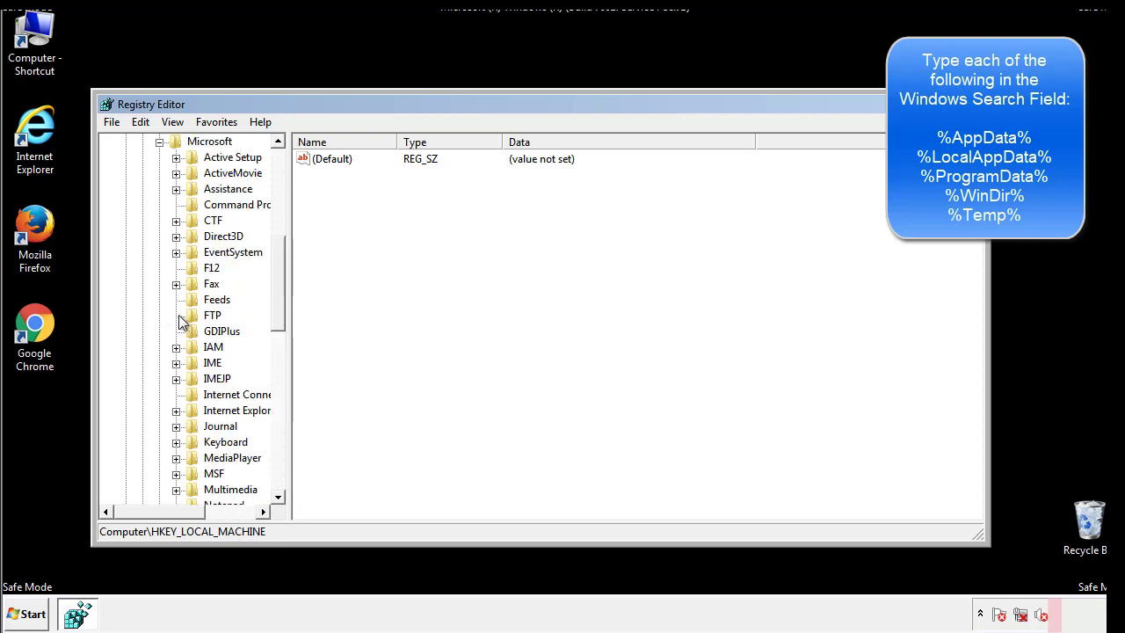
pyautogui.moveTo(276, 256); pyautogui.dragTo(278, 372)
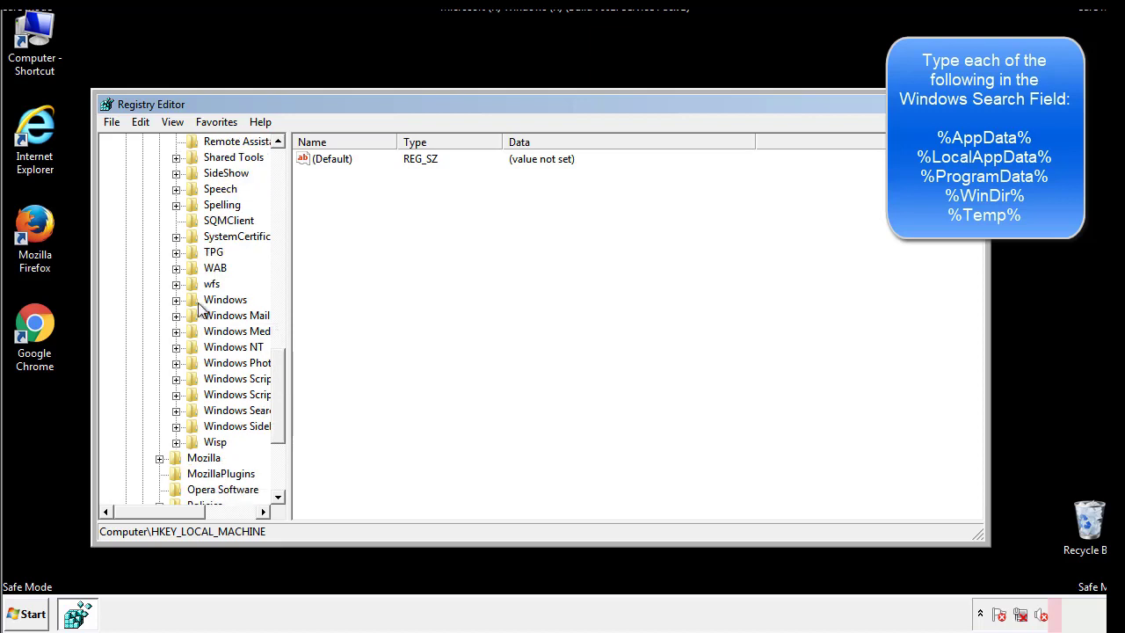
pyautogui.click(175, 300)
pyautogui.click(193, 316)
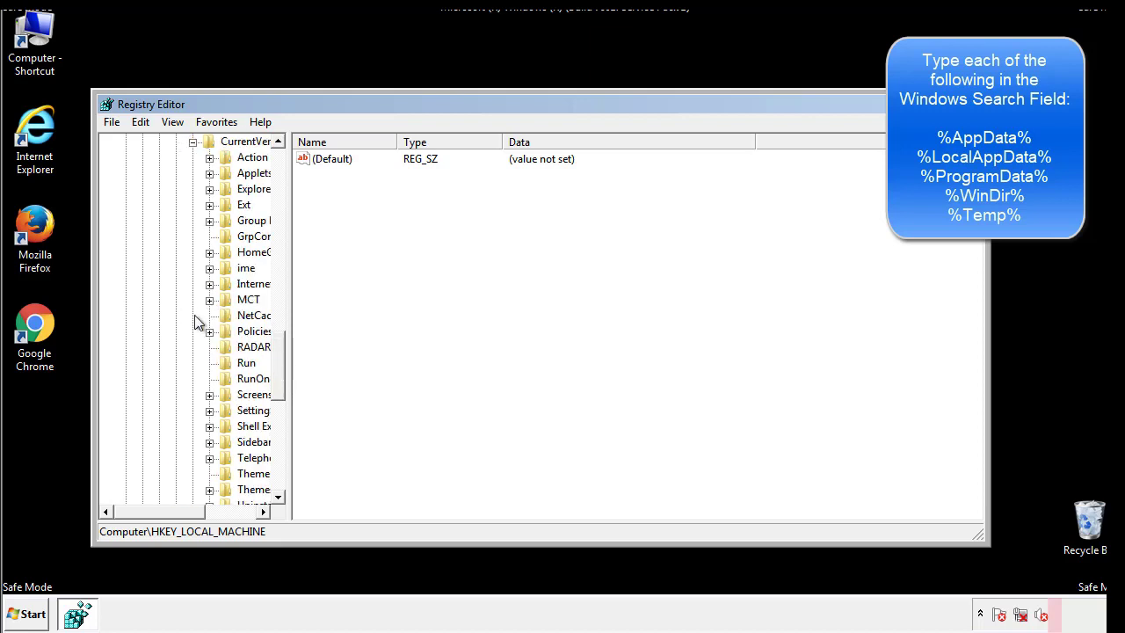
pyautogui.moveTo(169, 516); pyautogui.dragTo(197, 511)
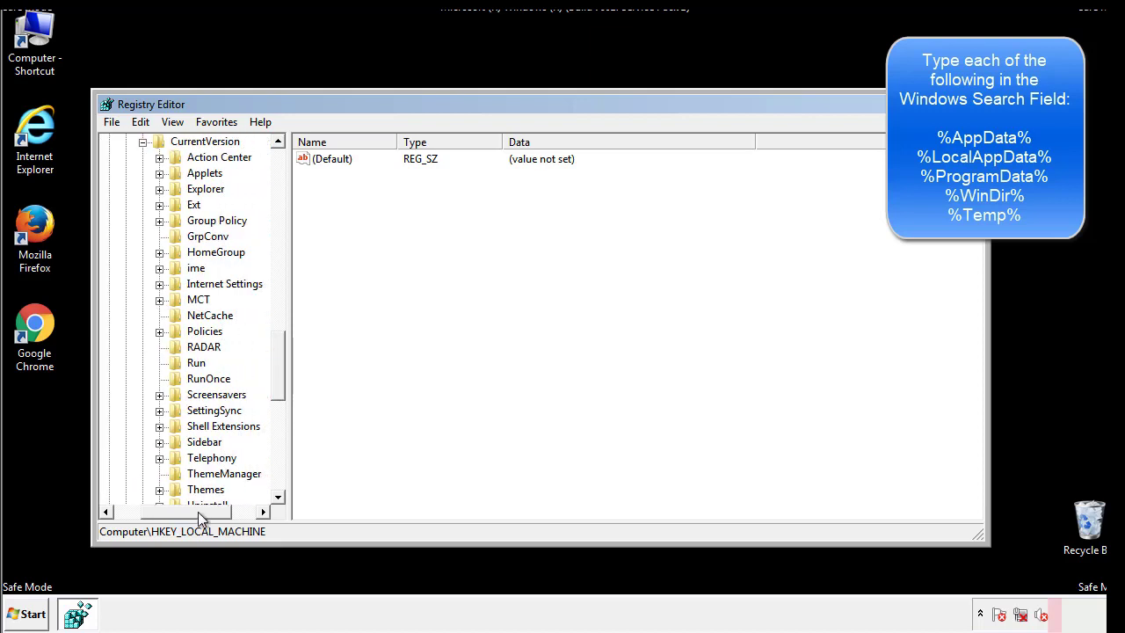
pyautogui.click(190, 356)
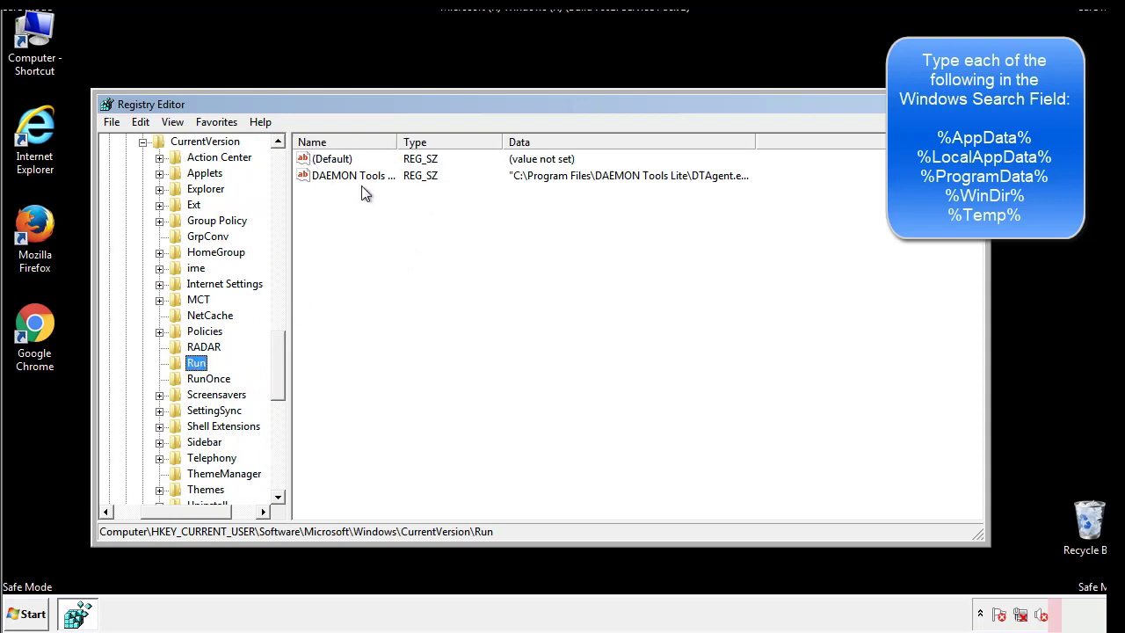
pyautogui.click(479, 202)
# - Collapse the Windows key under HKEY_CURRENT_USER\Software\Microsoft
pyautogui.moveTo(187, 509); pyautogui.dragTo(160, 510)
pyautogui.moveTo(284, 382); pyautogui.dragTo(278, 367)
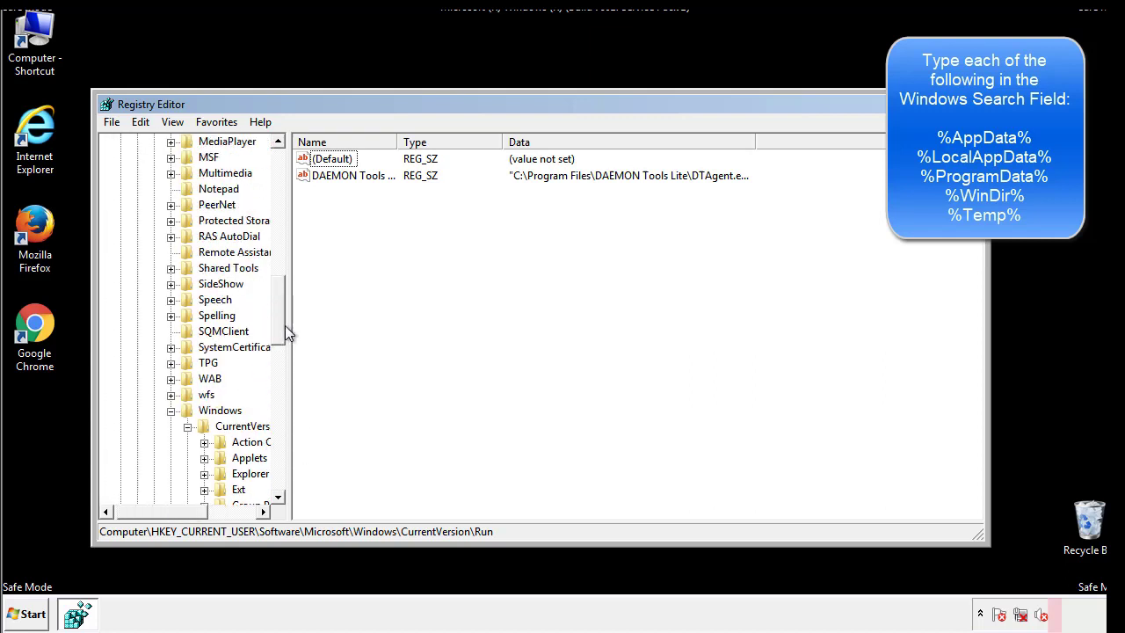
pyautogui.click(171, 411)
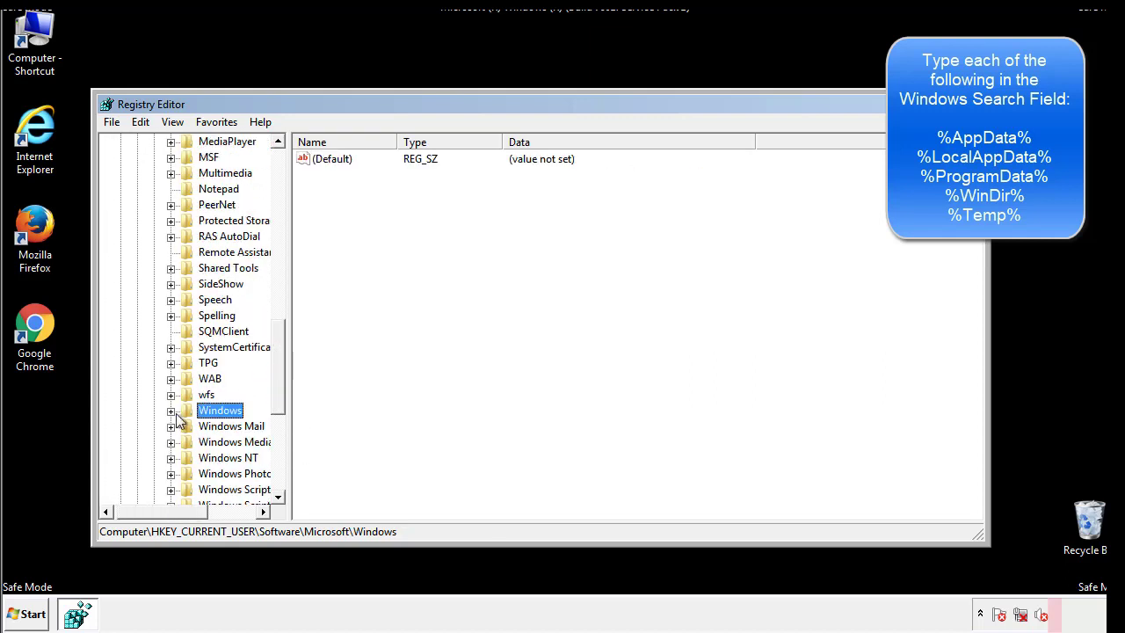
pyautogui.moveTo(282, 391); pyautogui.dragTo(283, 218)
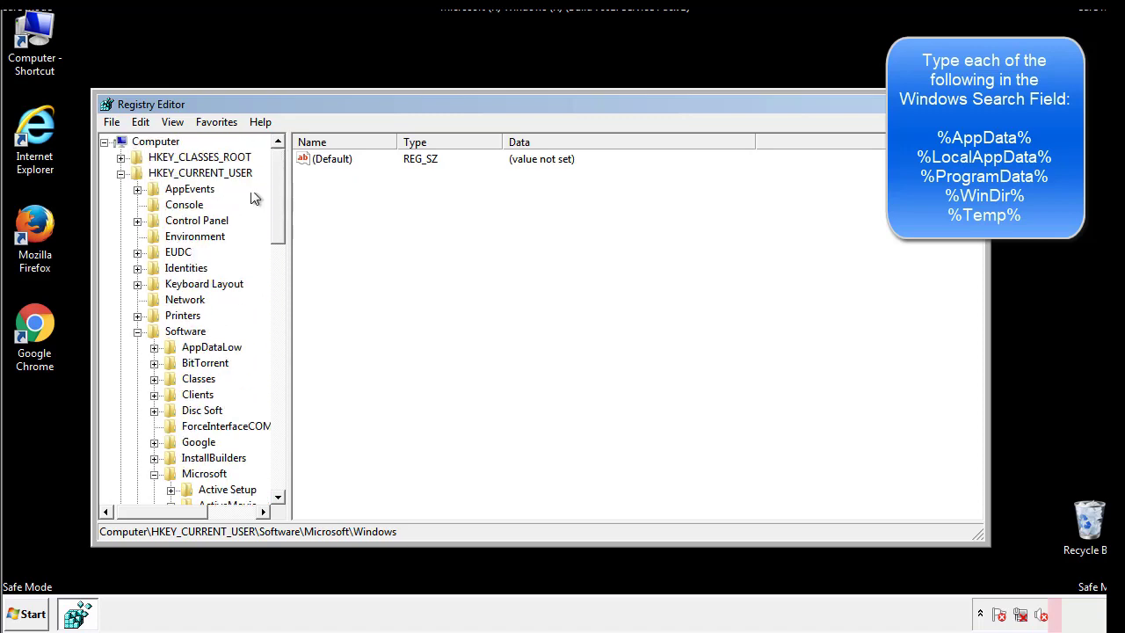
# - Search the registry keys, values and data for %temp%
pyautogui.click(141, 122)
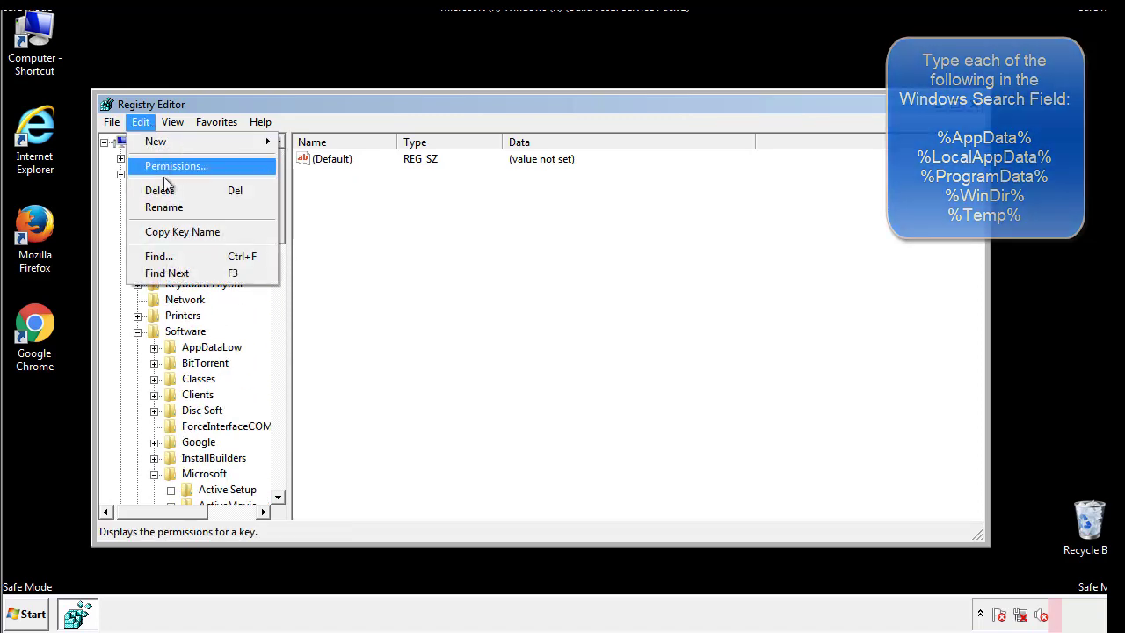
pyautogui.click(161, 256)
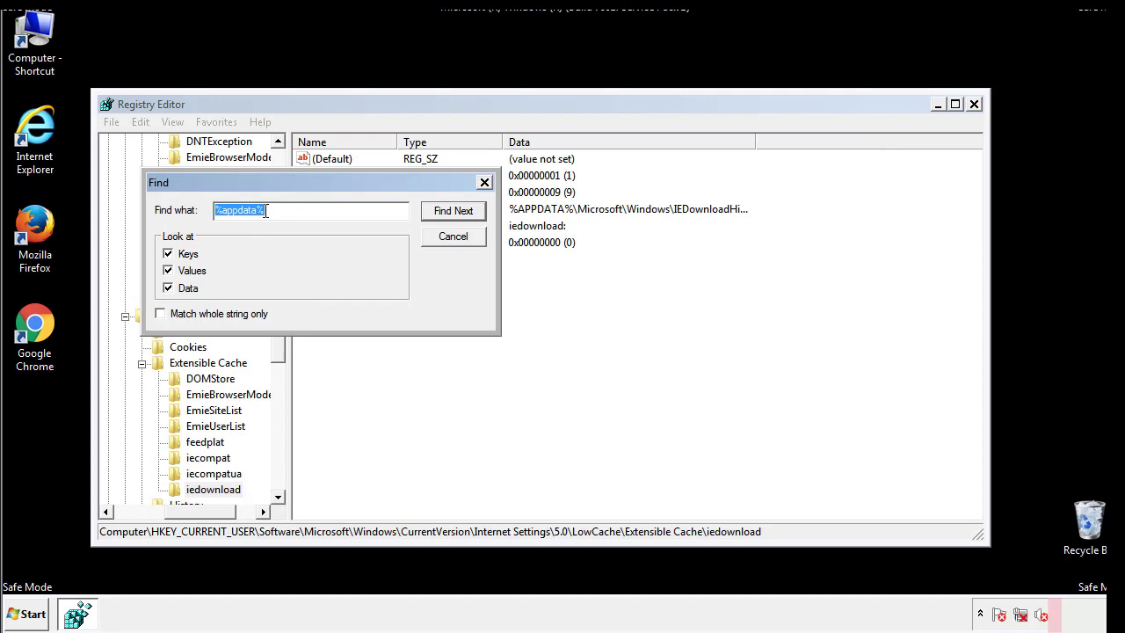
pyautogui.write('%temp%')
pyautogui.press('Return')
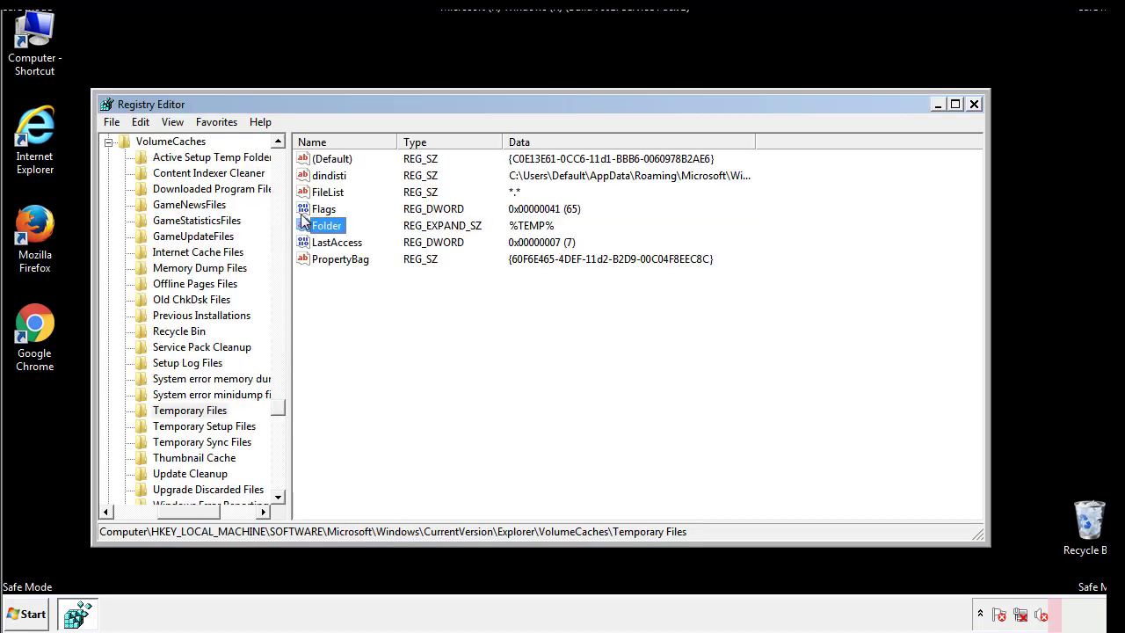
# - Delete all values of the VolumeCaches\Temporary Files registry key, including its default value, and close the Registry Editor
pyautogui.click(453, 295)
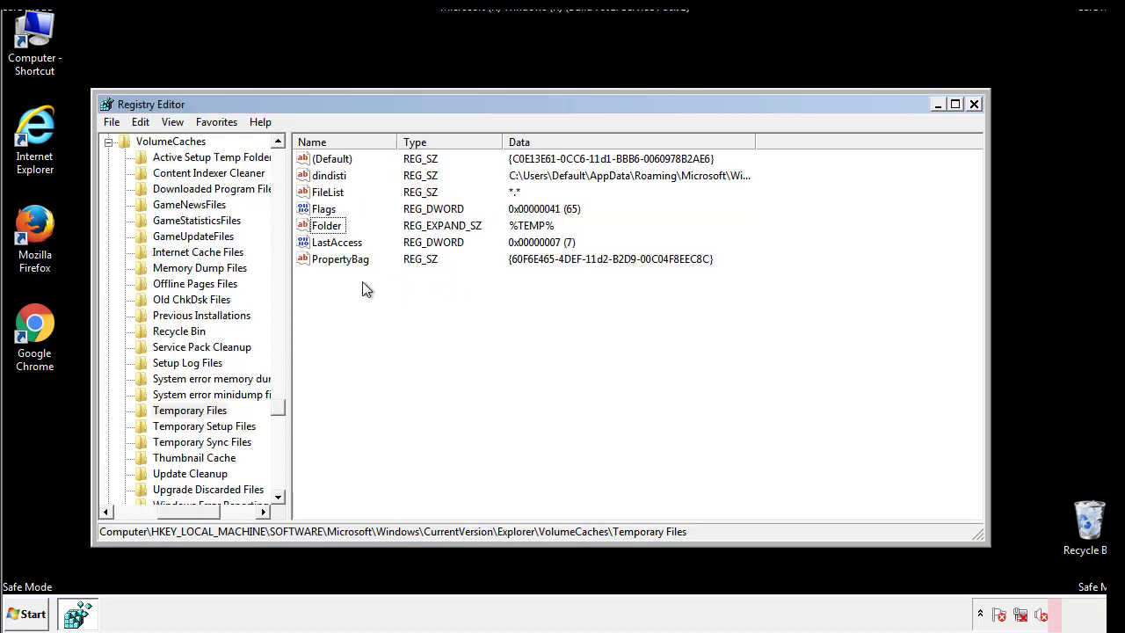
pyautogui.moveTo(362, 283); pyautogui.dragTo(317, 160)
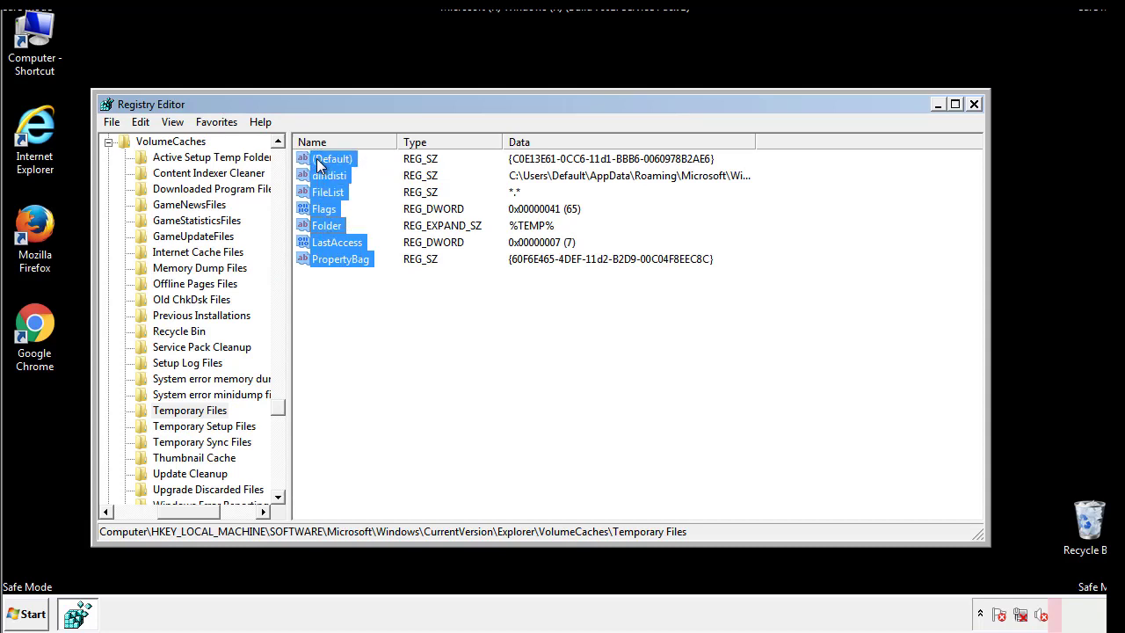
pyautogui.rightClick(318, 159)
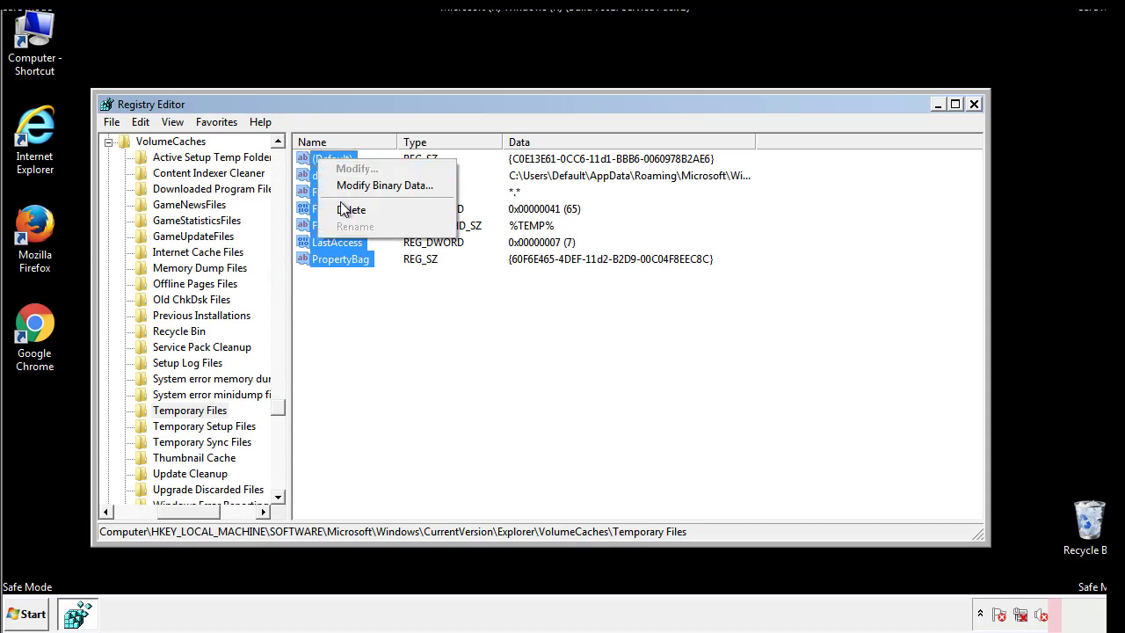
pyautogui.click(343, 208)
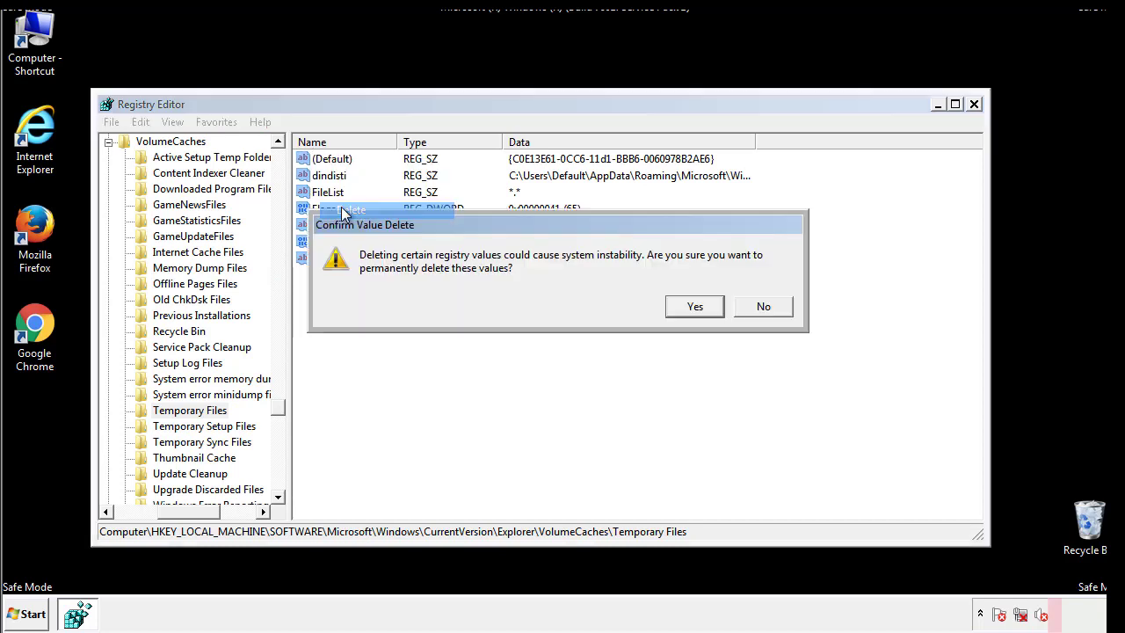
pyautogui.click(703, 307)
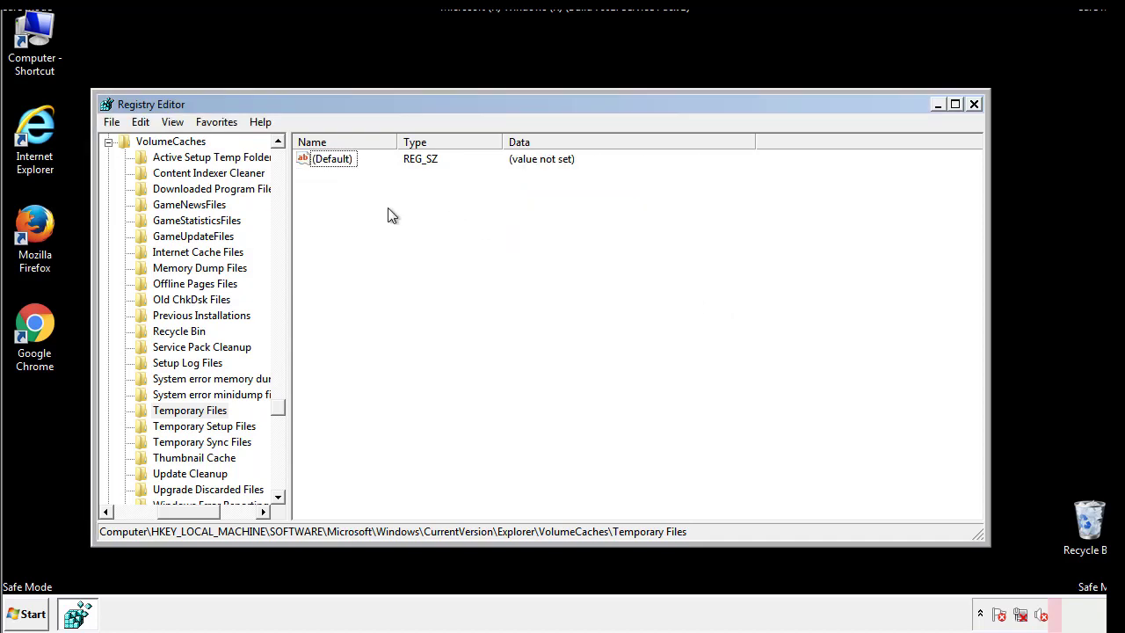
pyautogui.click(975, 104)
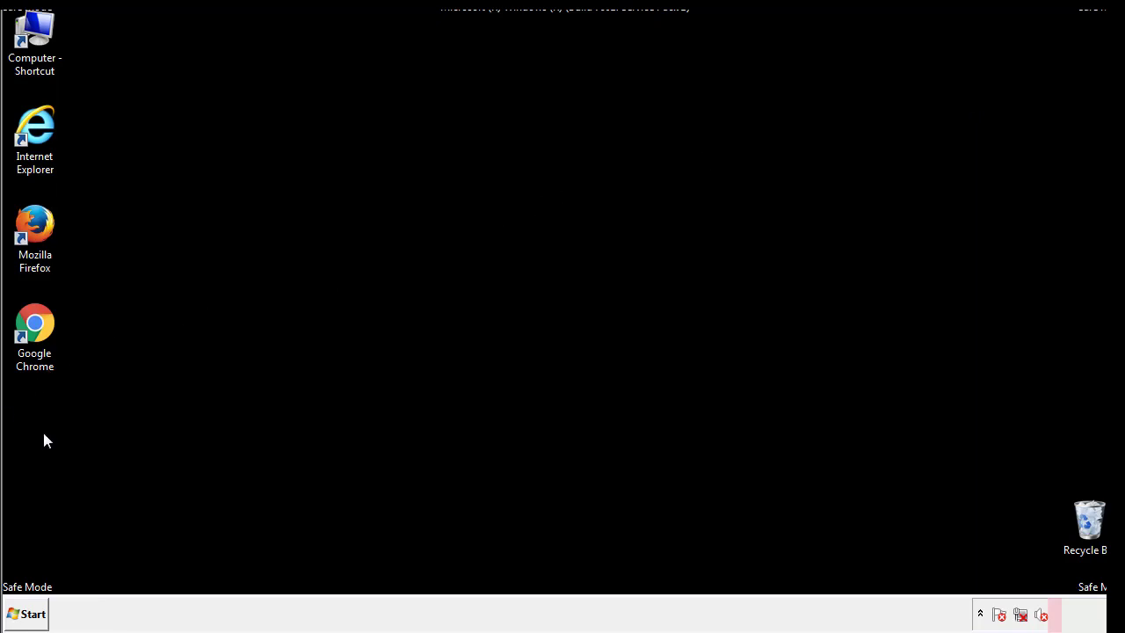
# - Open the System Configuration utility by searching for and running msconfig
pyautogui.click(24, 617)
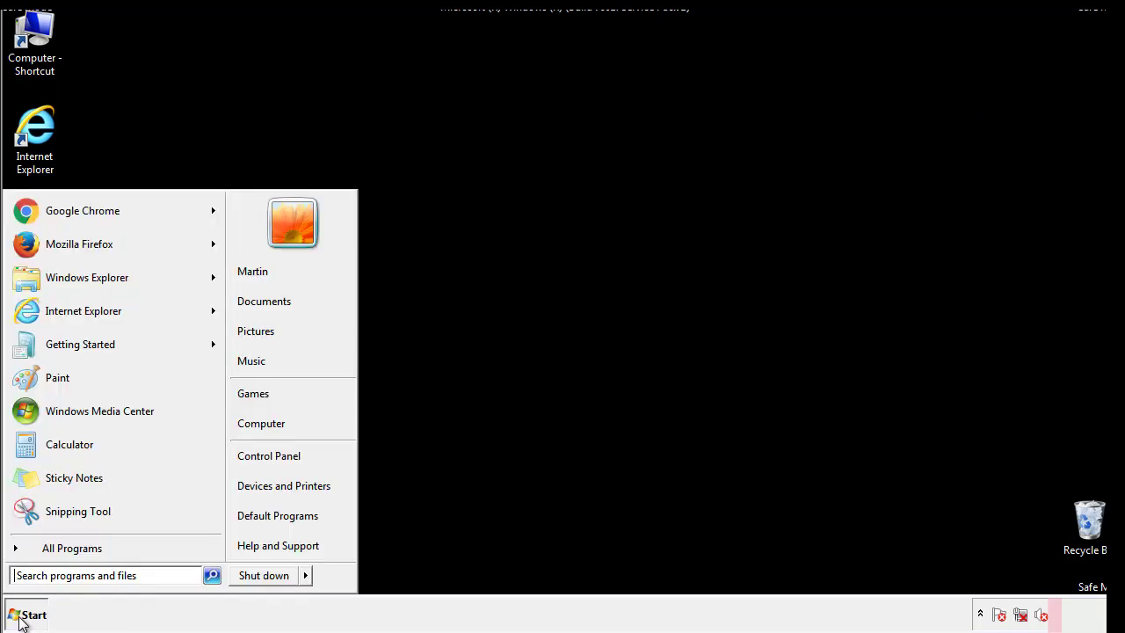
pyautogui.click(62, 575)
pyautogui.write('mscon')
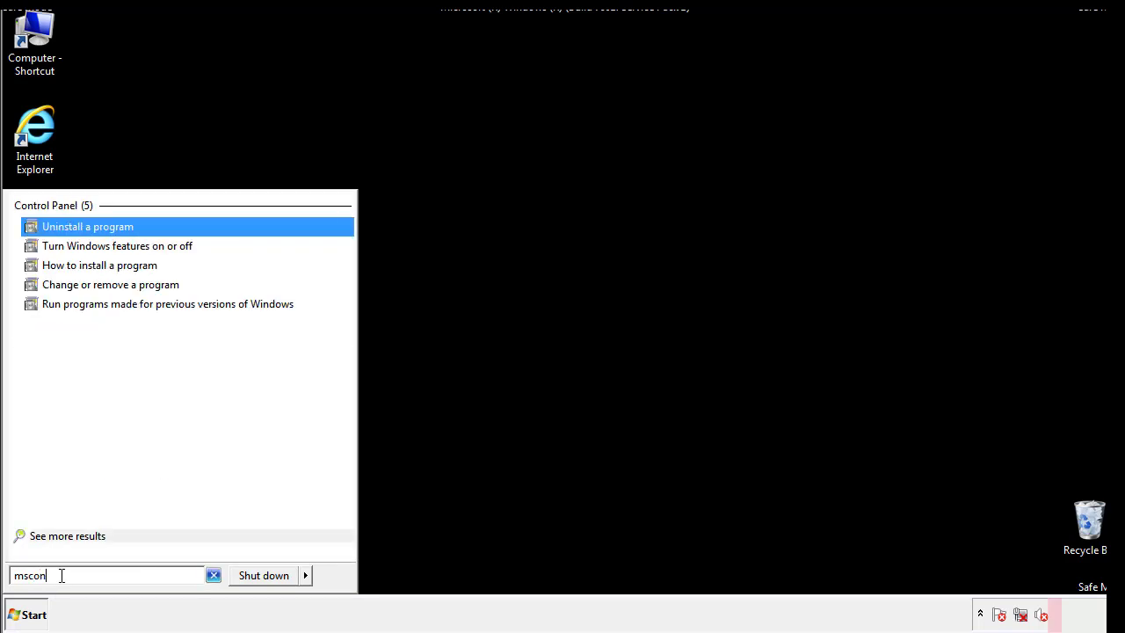
pyautogui.write('fig')
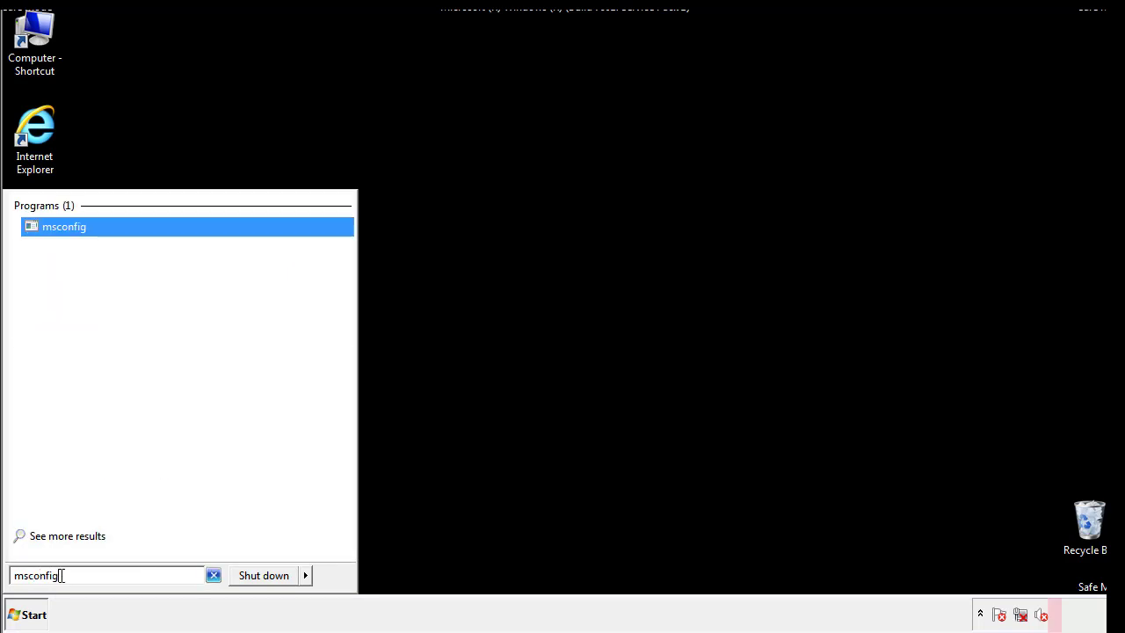
pyautogui.press('Return')
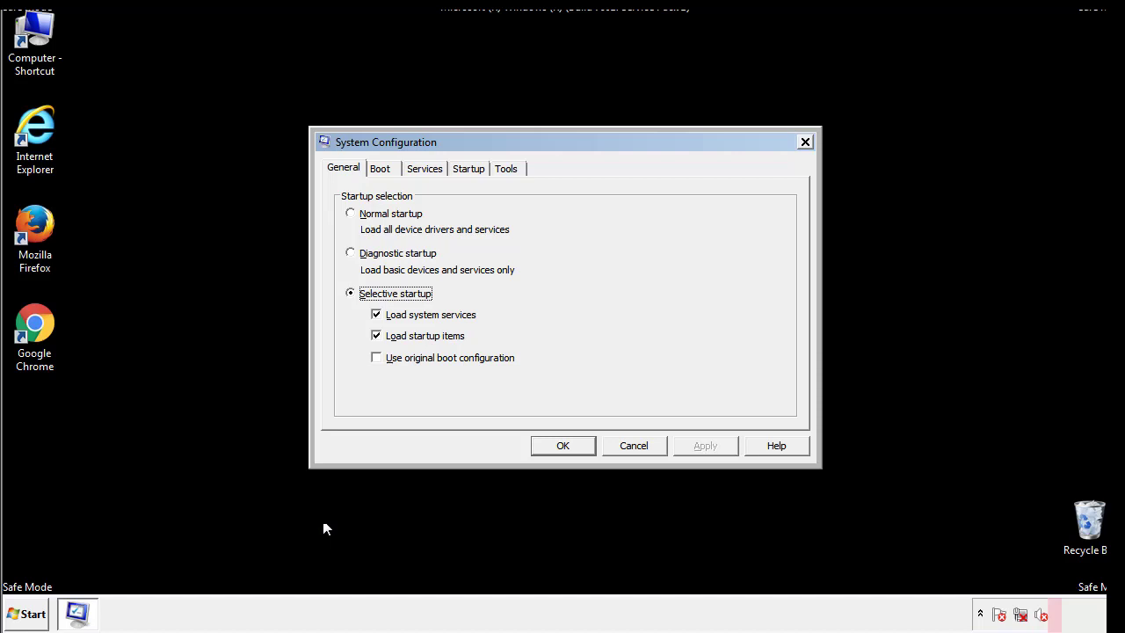
# - Turn off the Safe boot option for Windows 7, apply the boot settings and restart the computer
pyautogui.click(381, 169)
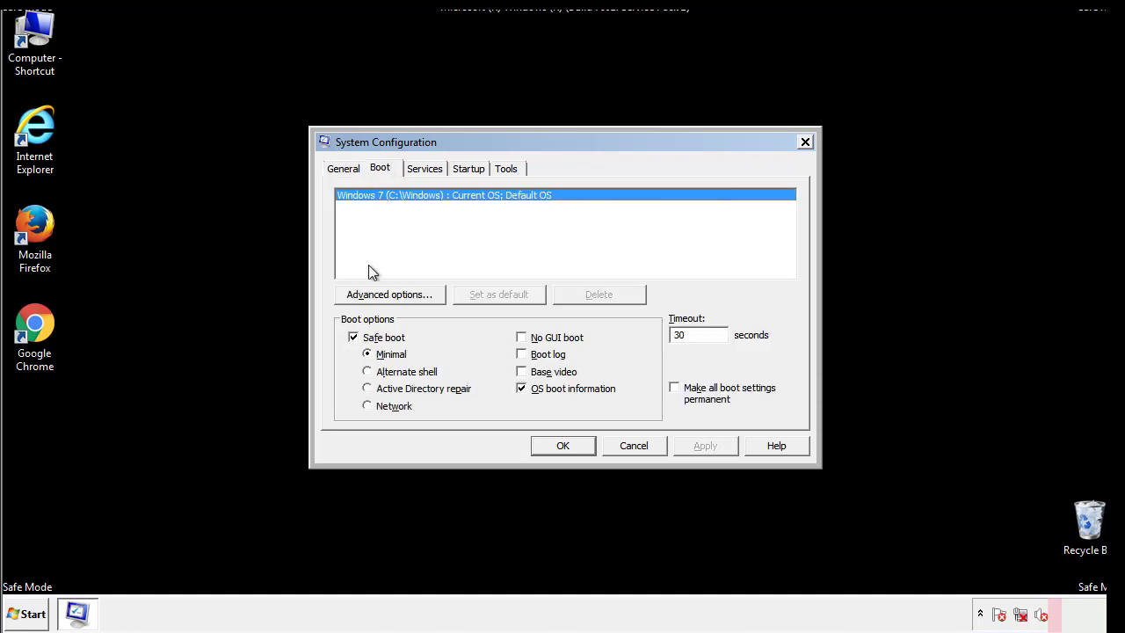
pyautogui.click(356, 339)
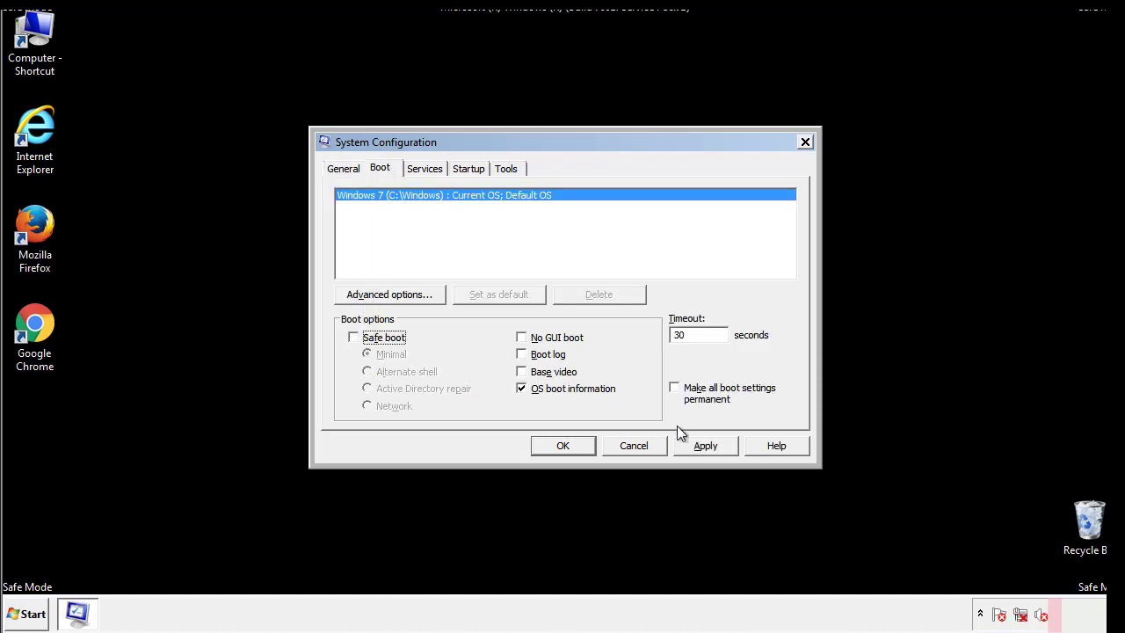
pyautogui.click(707, 445)
pyautogui.click(562, 445)
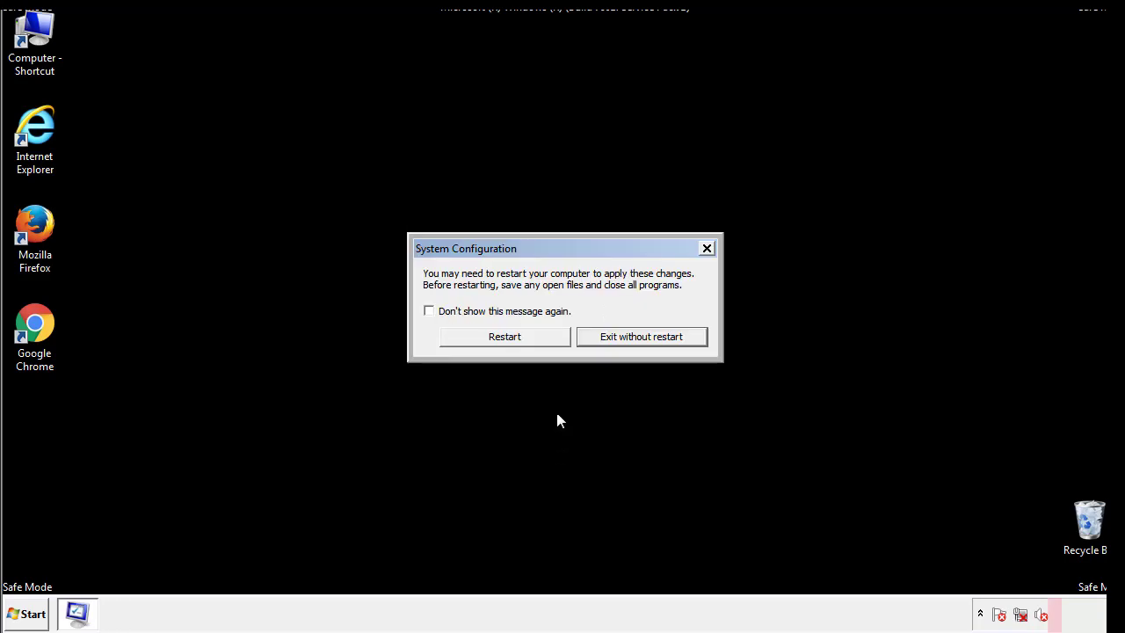
pyautogui.click(520, 343)
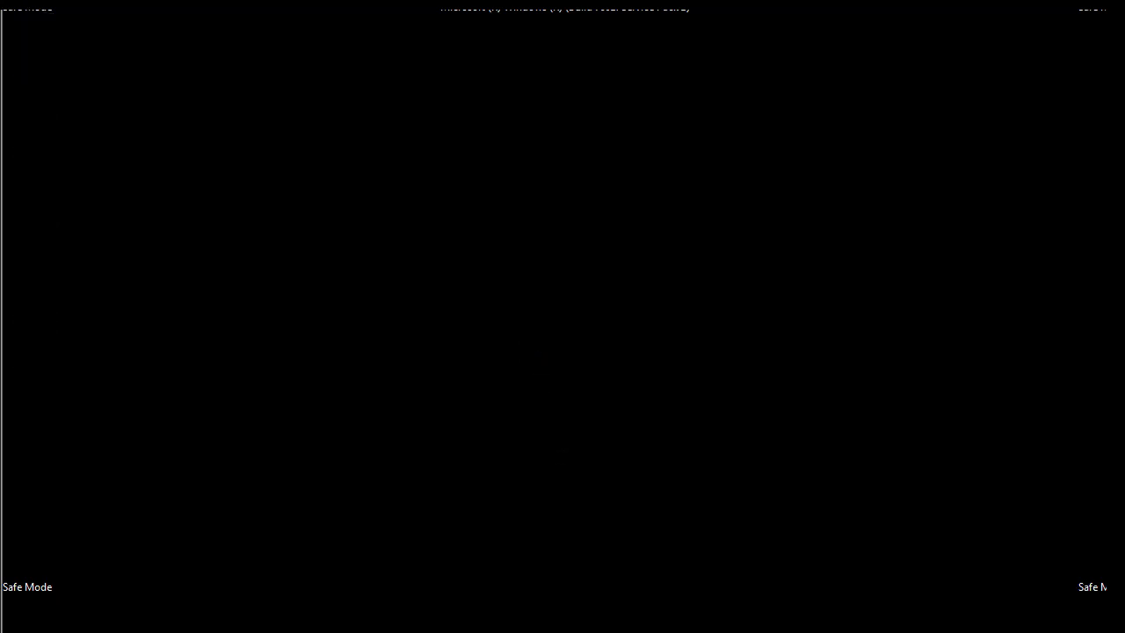